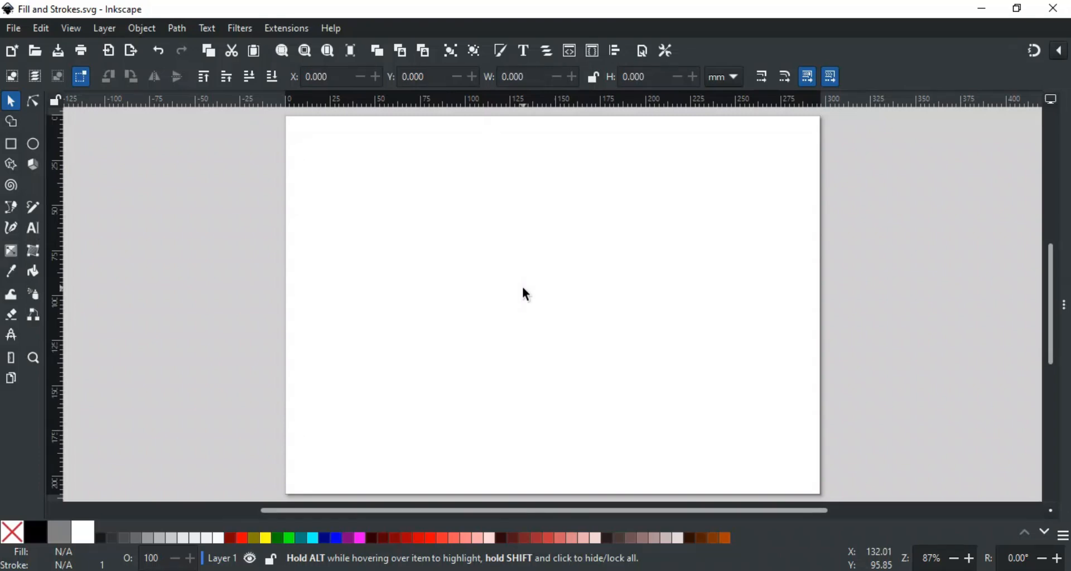
- Open the Fill and Stroke dialog and look at its stroke paint and fill settings
{"action": "left_click", "coordinate": [147, 30]}
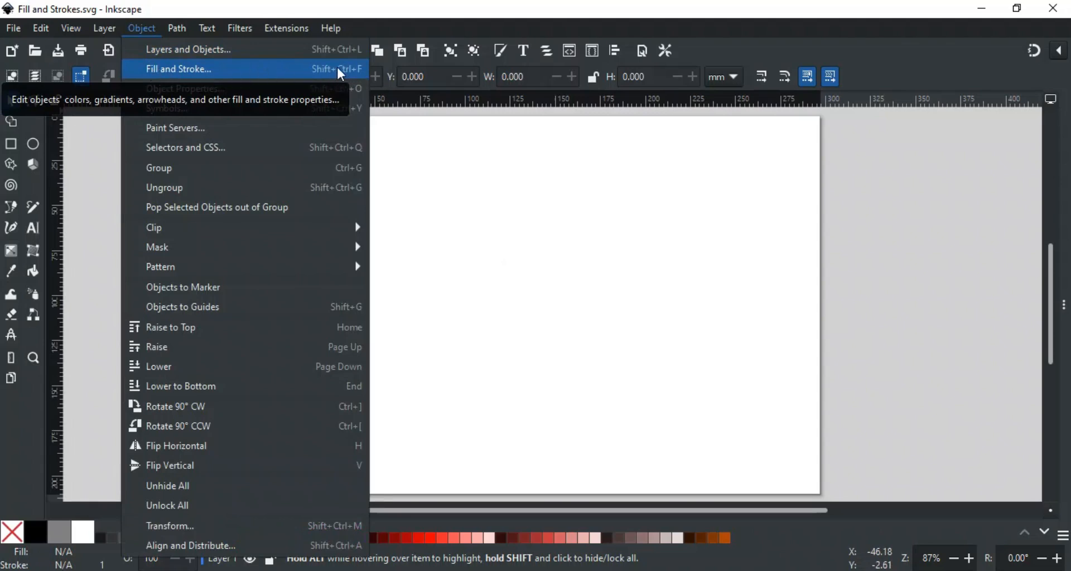
{"action": "left_click", "coordinate": [500, 53]}
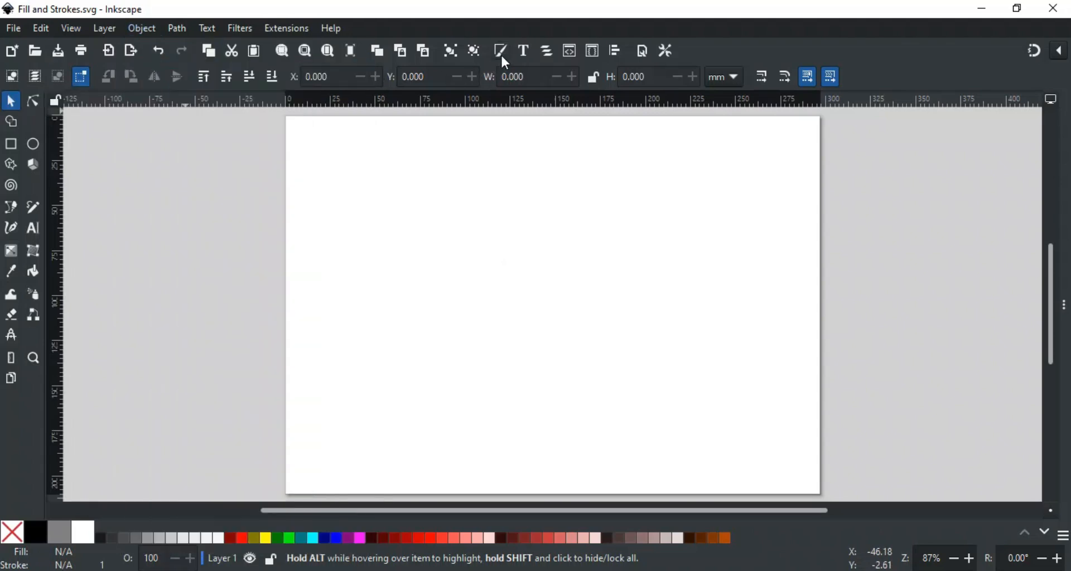
{"action": "left_click", "coordinate": [501, 53]}
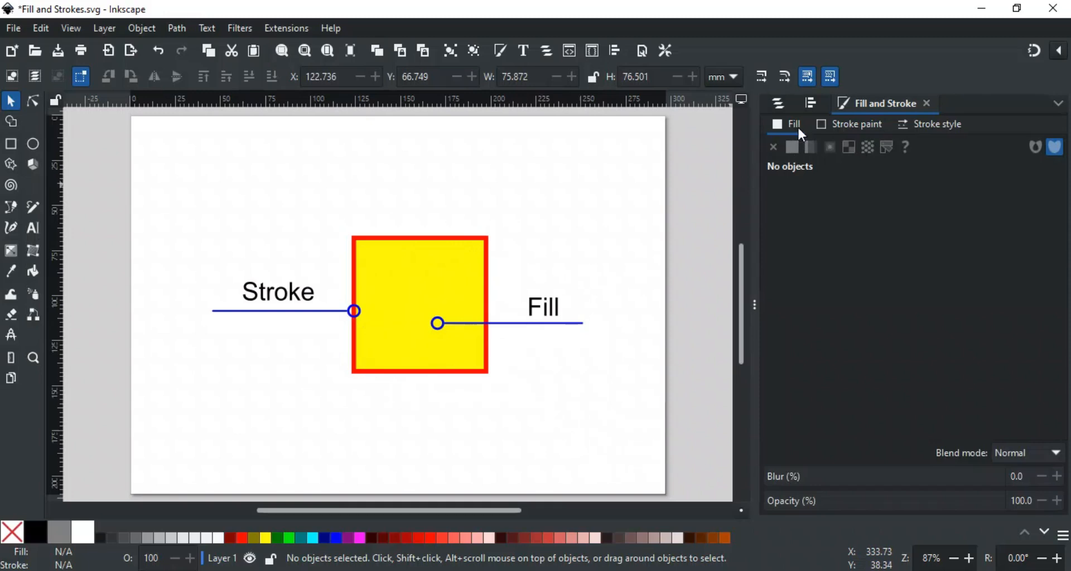
{"action": "left_click", "coordinate": [844, 129]}
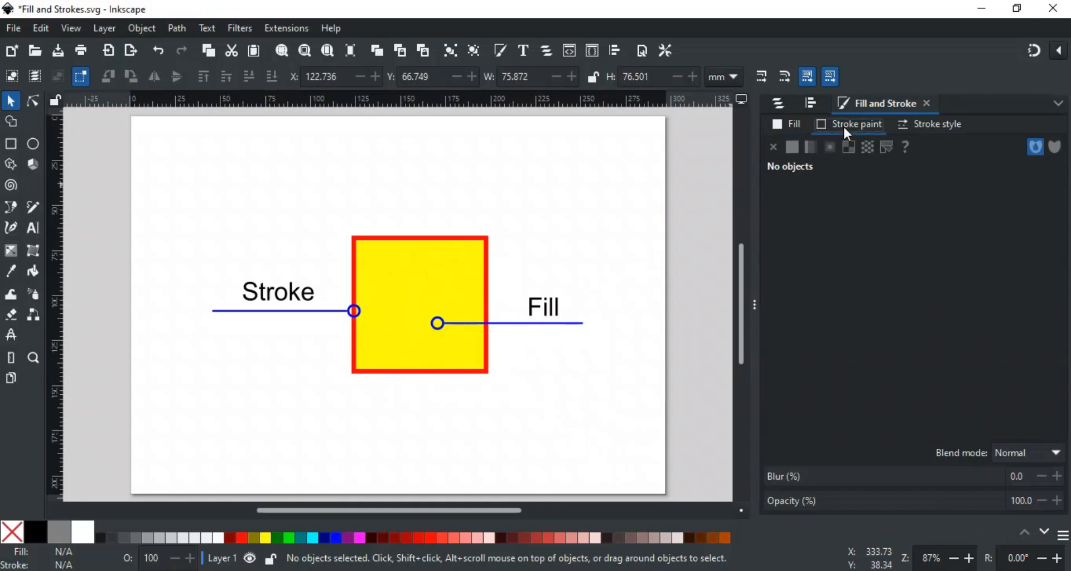
{"action": "left_click", "coordinate": [794, 128]}
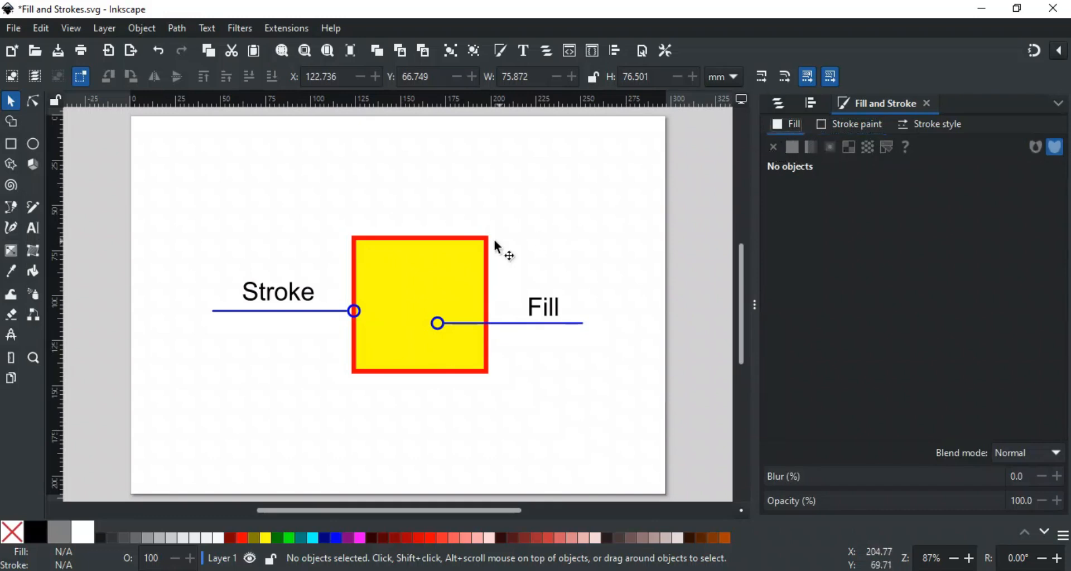
- Try removing the square's fill and view the colour modes available for its flat colour
{"action": "left_click", "coordinate": [463, 250]}
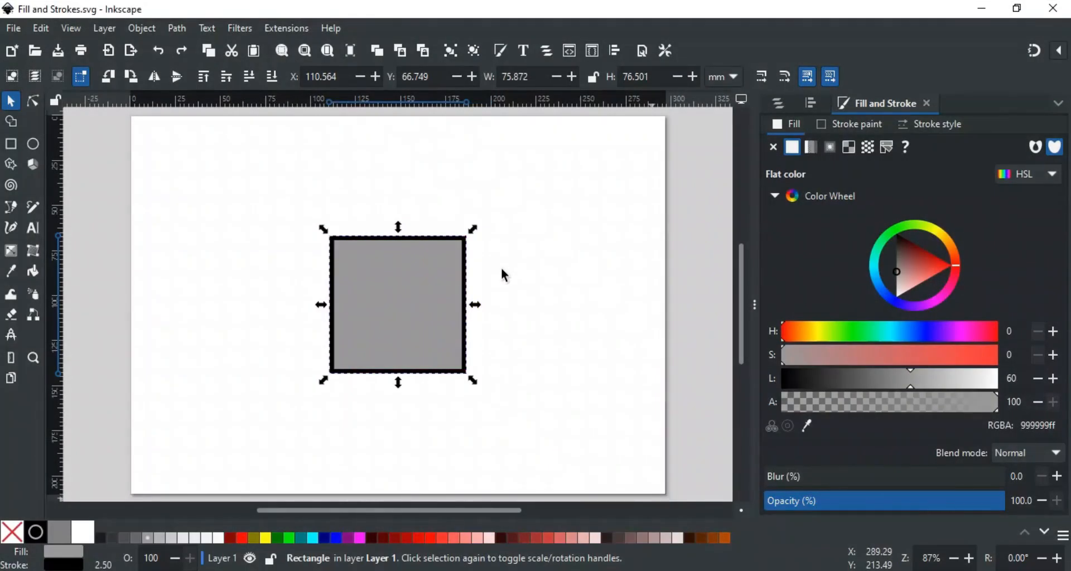
{"action": "left_click", "coordinate": [774, 148]}
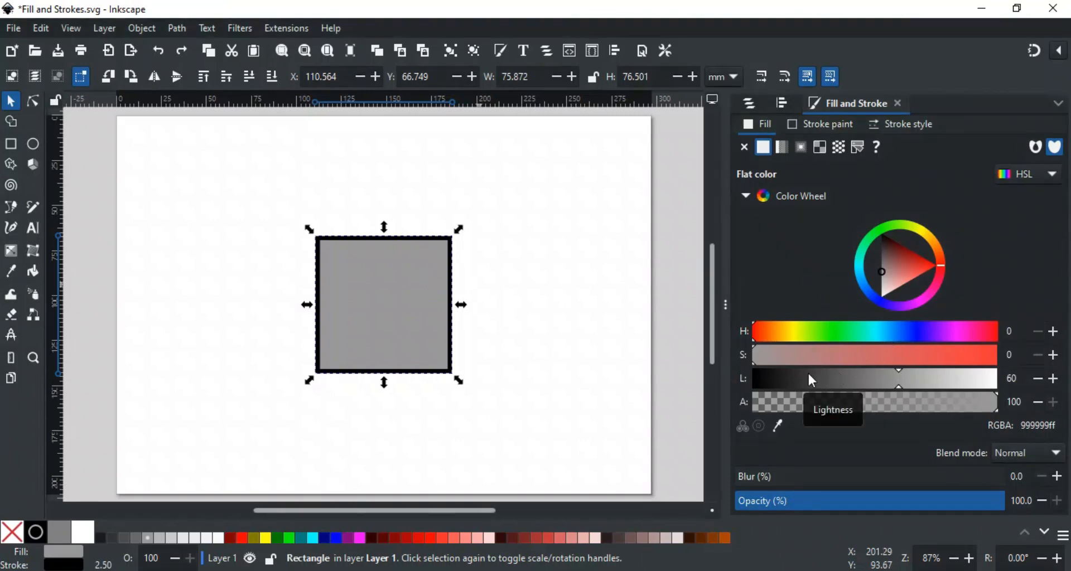
{"action": "left_click", "coordinate": [1025, 178]}
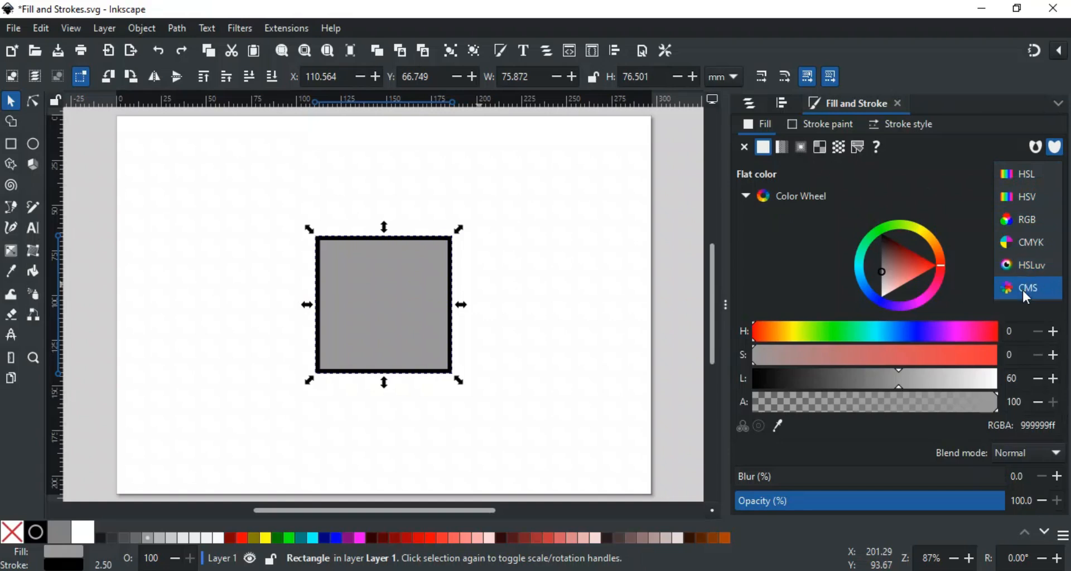
{"action": "left_click", "coordinate": [974, 212]}
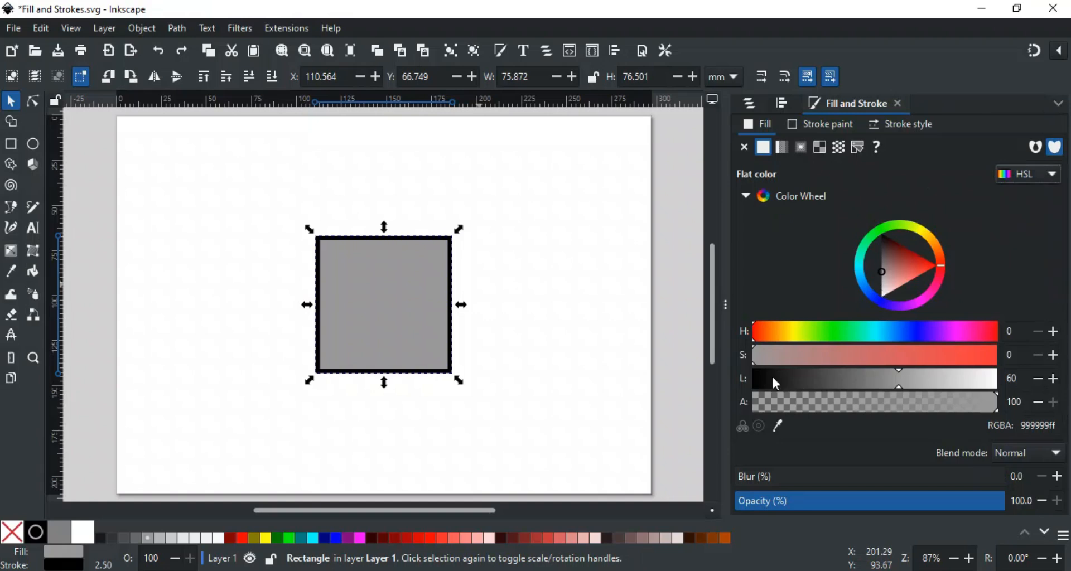
- Try palette colours on the square: a #241C1C fill, a #AC9393 and a brown stroke, and finally no fill
{"action": "left_click", "coordinate": [608, 538]}
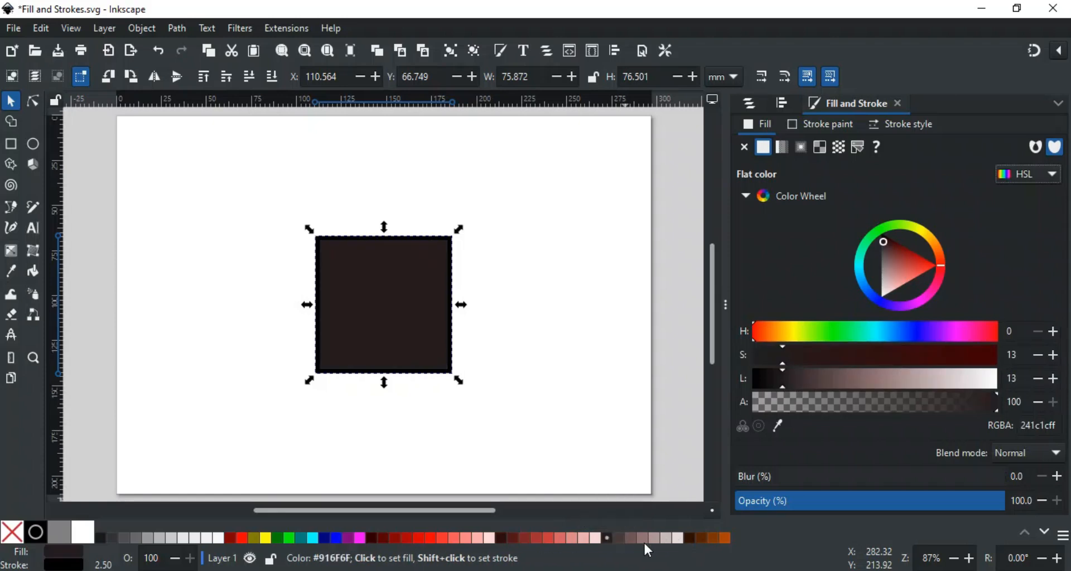
{"action": "left_click", "coordinate": [659, 542], "text": "shift"}
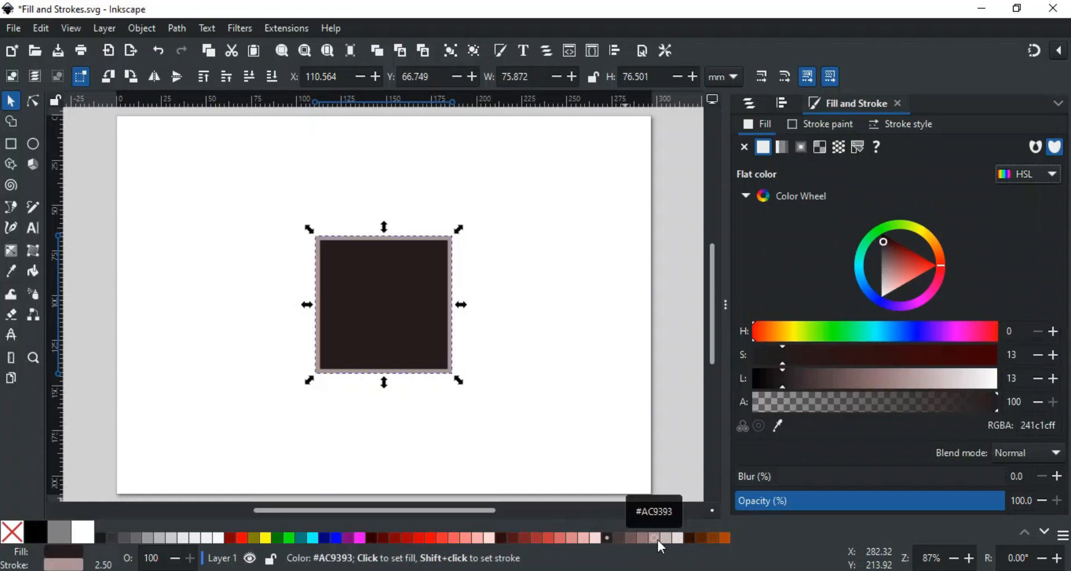
{"action": "left_click", "coordinate": [714, 537], "text": "shift"}
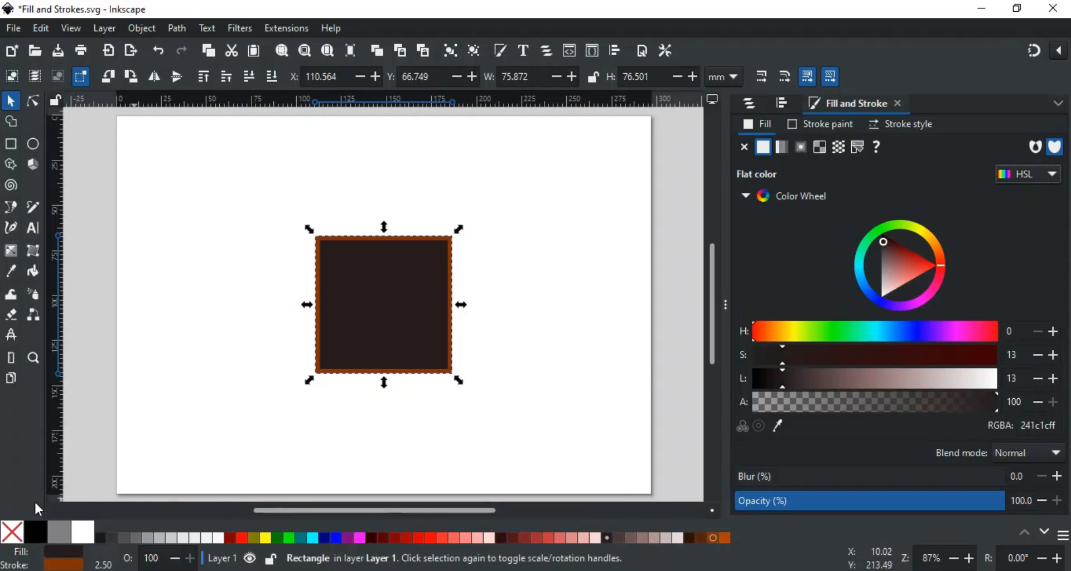
{"action": "left_click", "coordinate": [19, 536]}
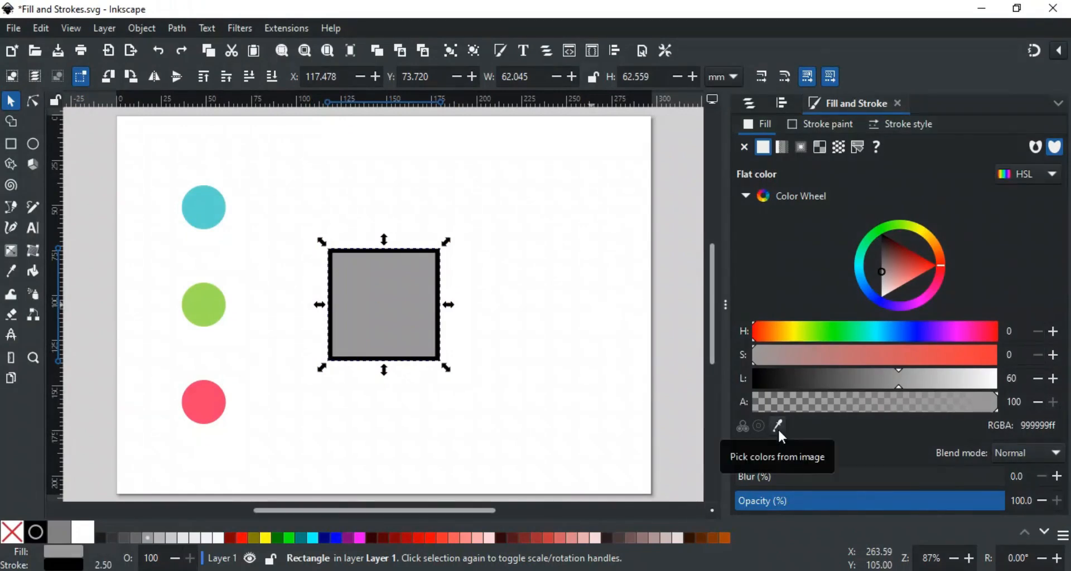
- Fill the grey square with the colour picked from the green circle
{"action": "left_click", "coordinate": [778, 427]}
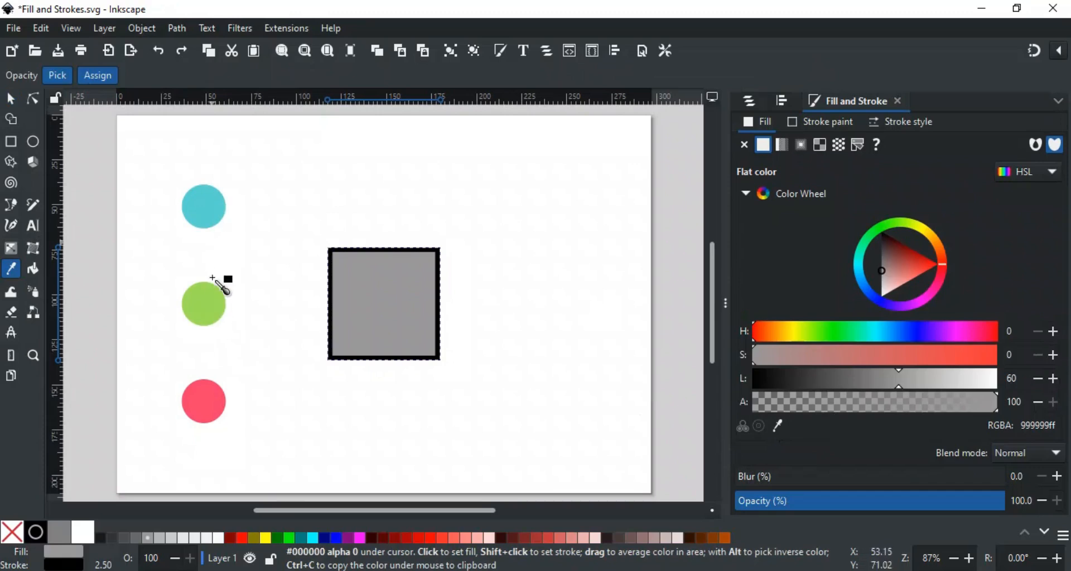
{"action": "left_click_drag", "start_coordinate": [212, 302], "coordinate": [215, 302]}
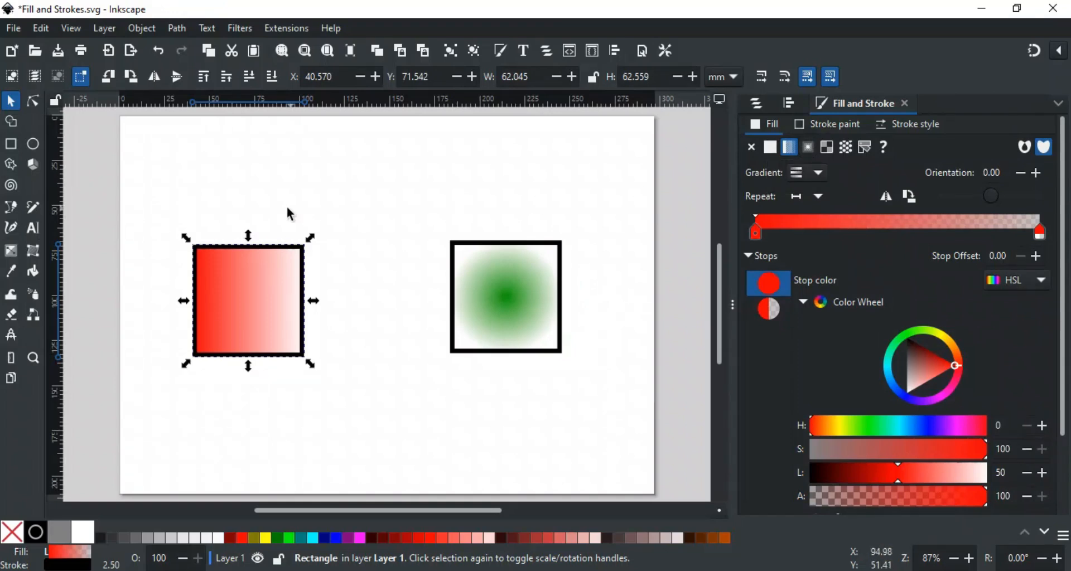
- Show the red square's linear gradient with the Gradient tool and view the existing gradients and the repeat options
{"action": "left_click", "coordinate": [12, 257]}
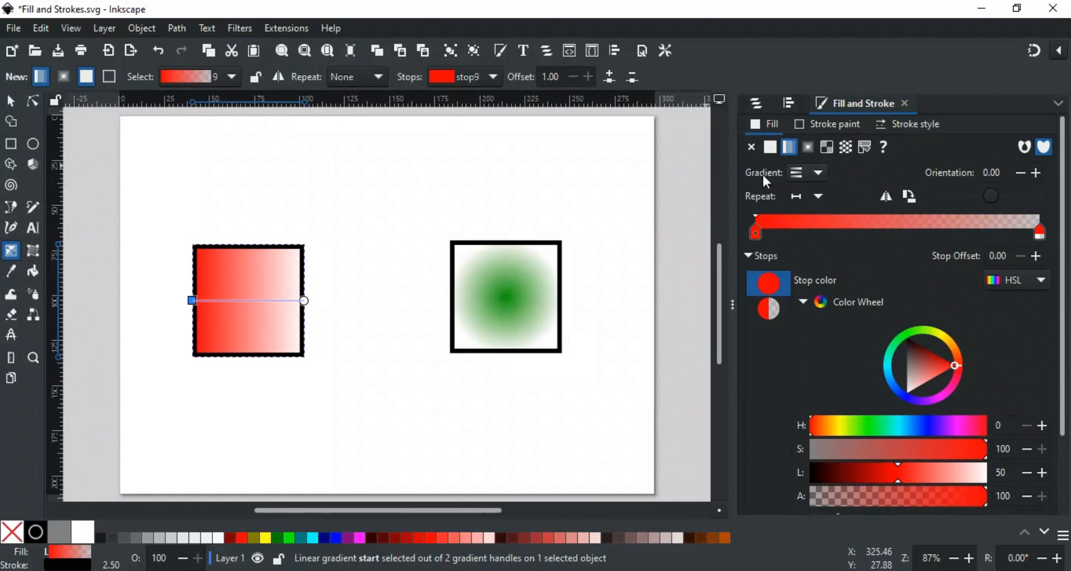
{"action": "left_click", "coordinate": [820, 174]}
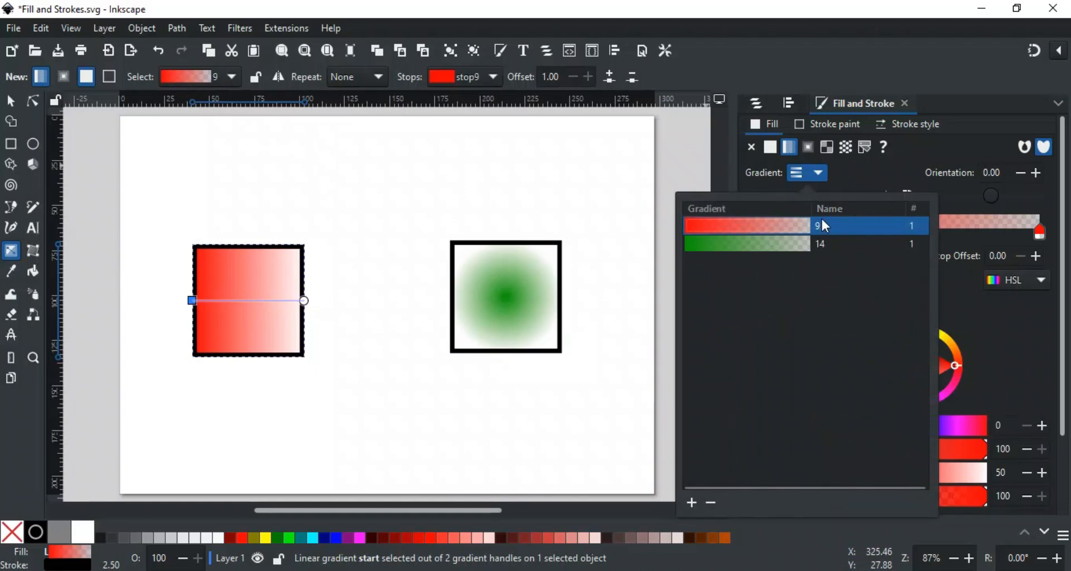
{"action": "left_click", "coordinate": [863, 177]}
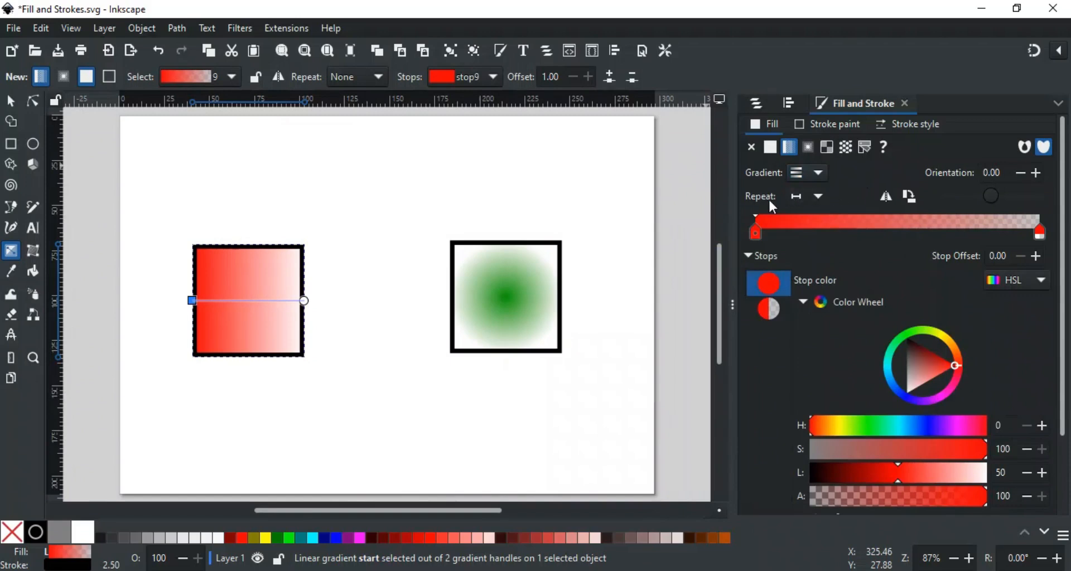
{"action": "left_click", "coordinate": [823, 197]}
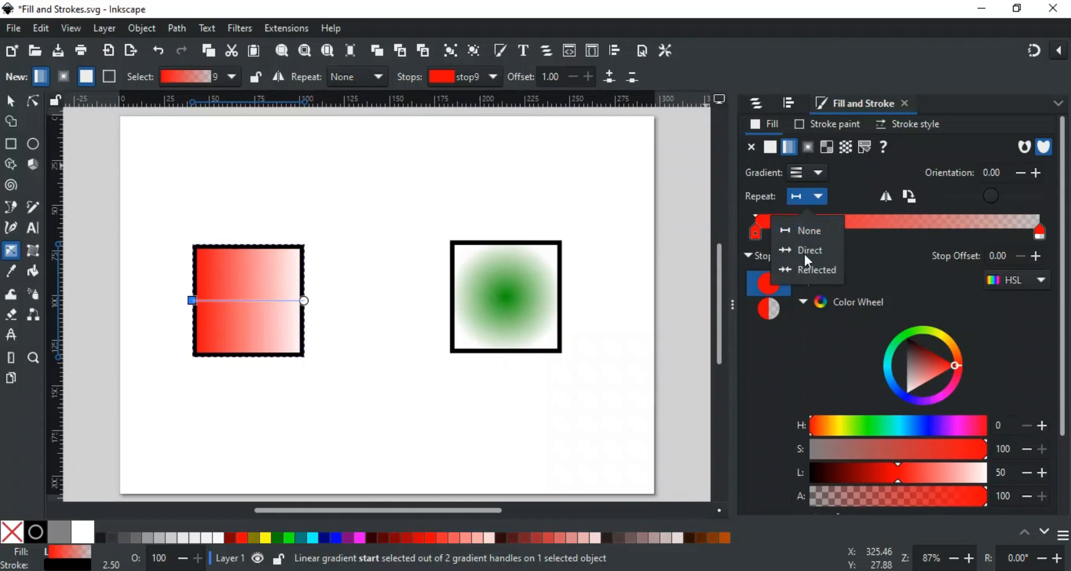
{"action": "left_click", "coordinate": [848, 203]}
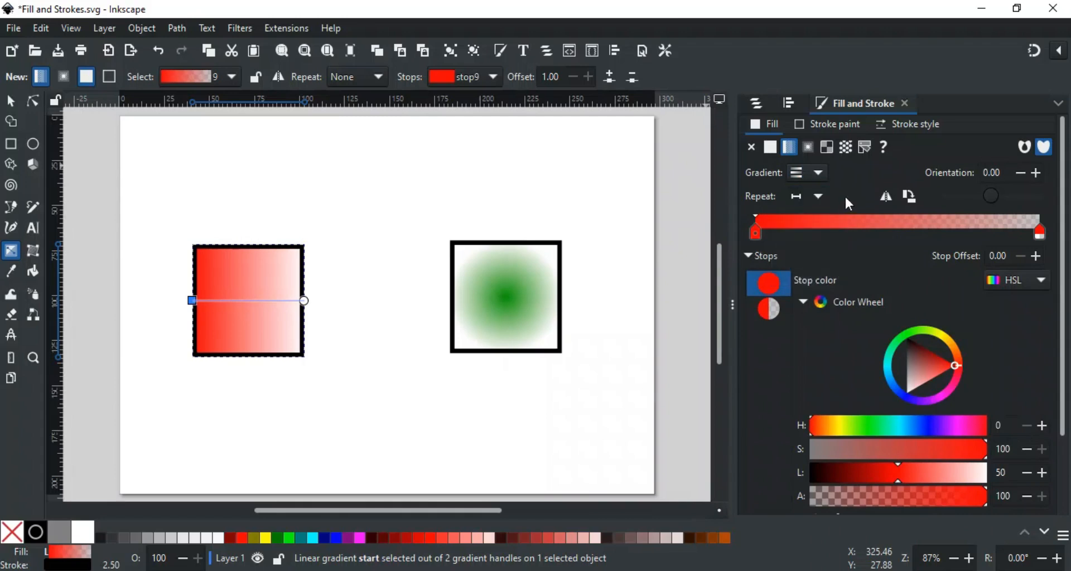
- Reverse the red gradient's direction and reverse it back, and add a middle stop and delete it
{"action": "left_click", "coordinate": [887, 198]}
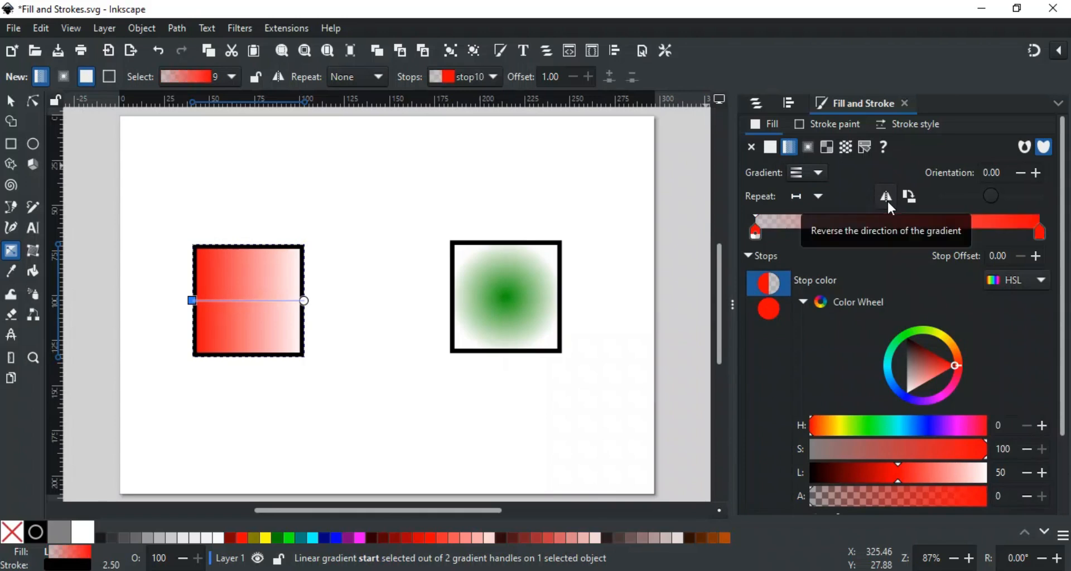
{"action": "left_click", "coordinate": [886, 199]}
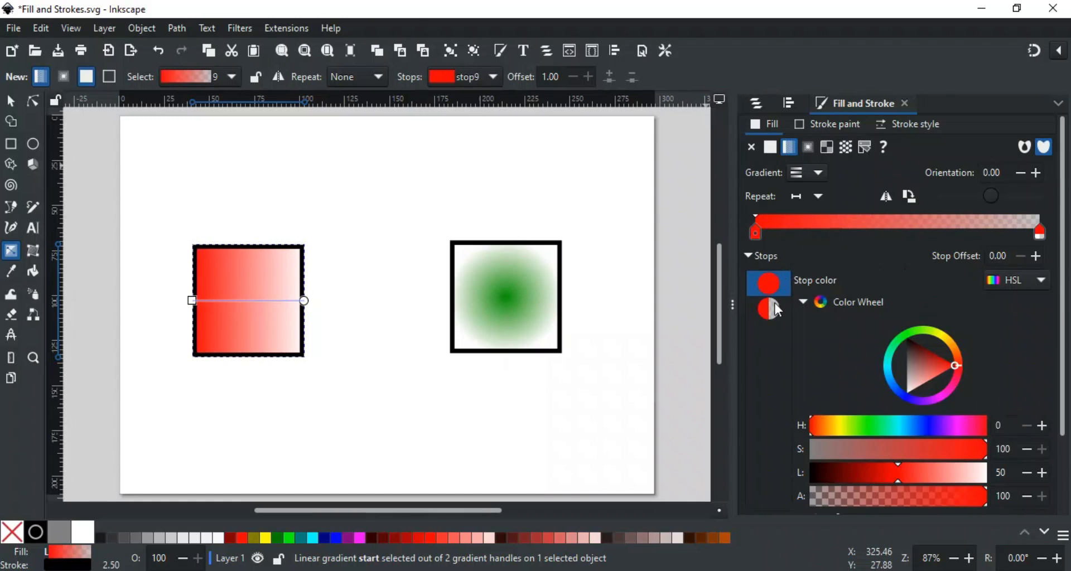
{"action": "scroll", "coordinate": [777, 310], "scroll_direction": "down", "scroll_amount": 2}
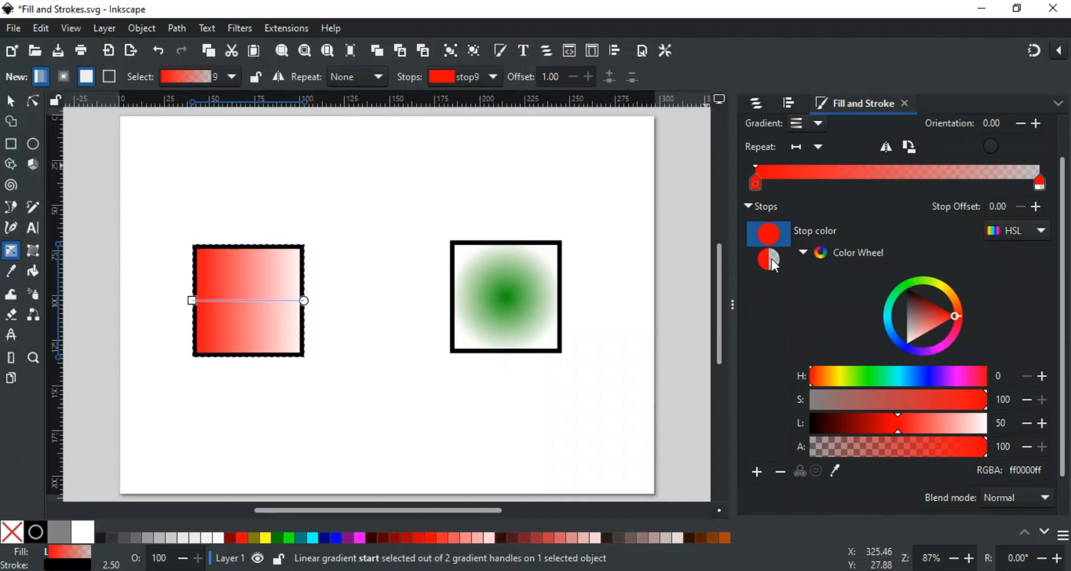
{"action": "left_click", "coordinate": [756, 473]}
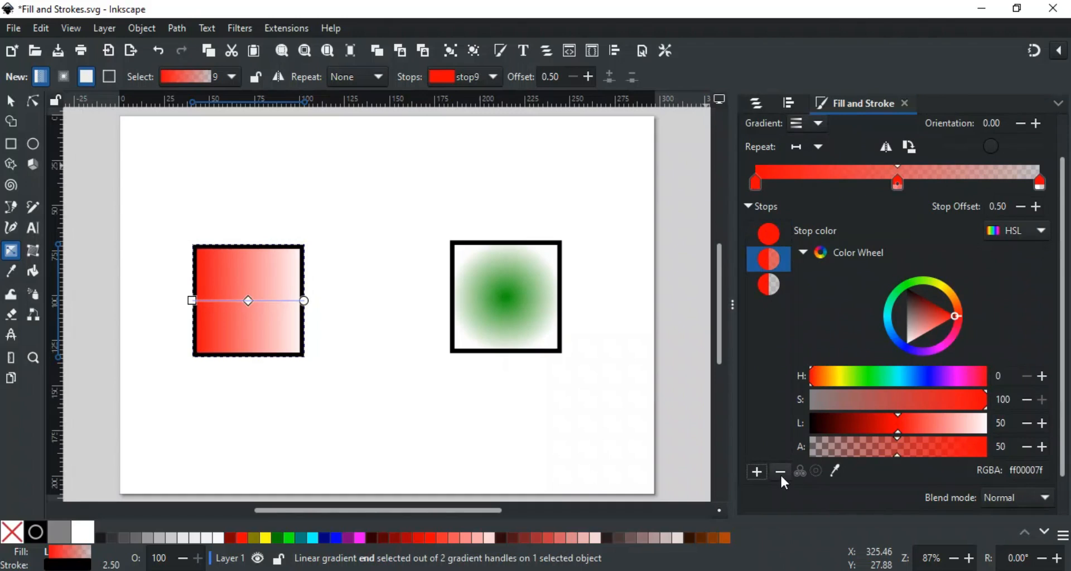
{"action": "left_click", "coordinate": [781, 474]}
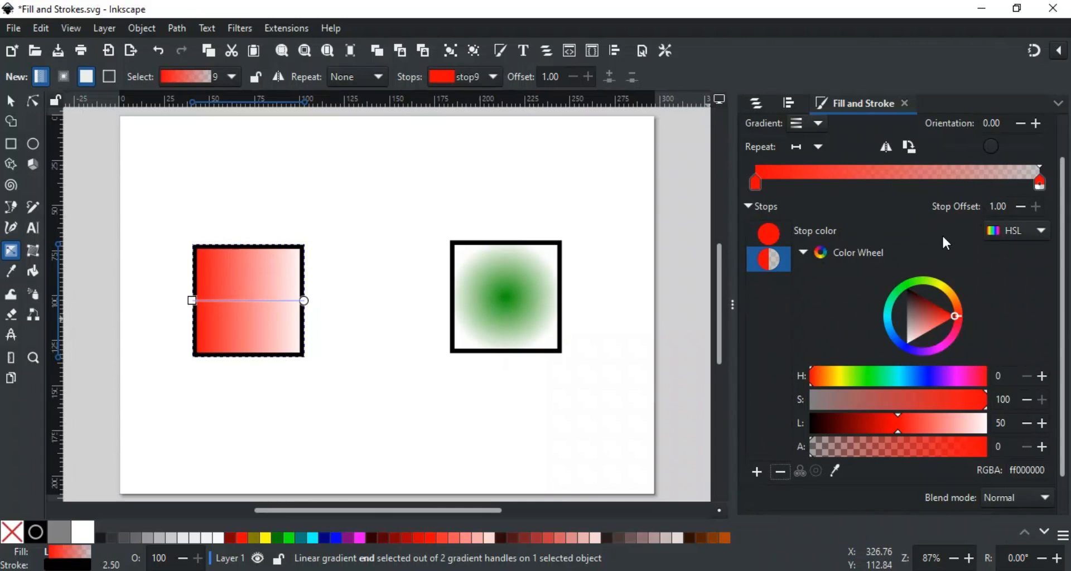
- Select the red gradient's transparent end stop and change its colour to green with a hue of about 107
{"action": "left_click", "coordinate": [769, 238]}
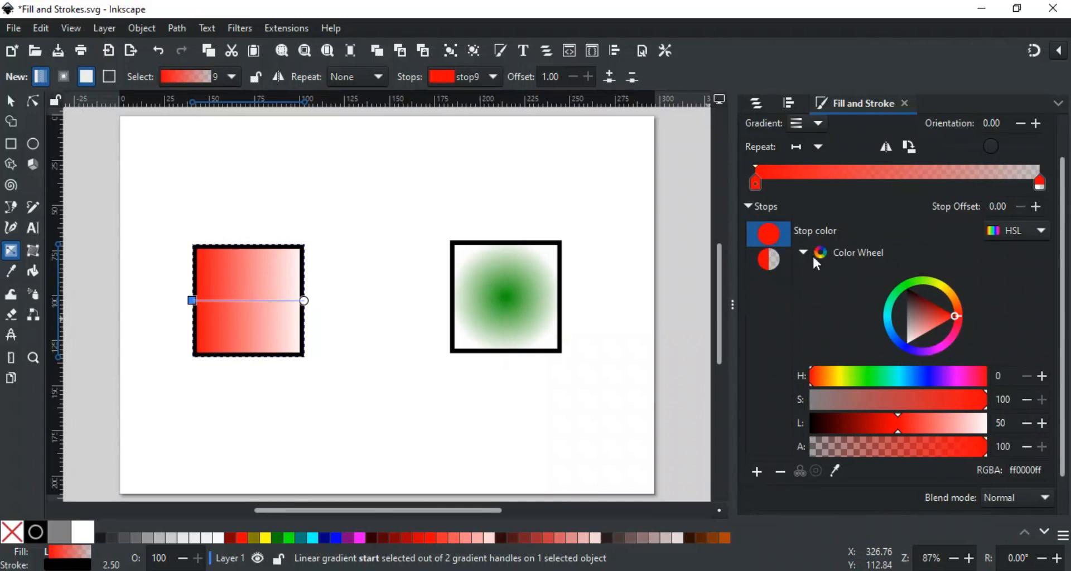
{"action": "left_click", "coordinate": [771, 261]}
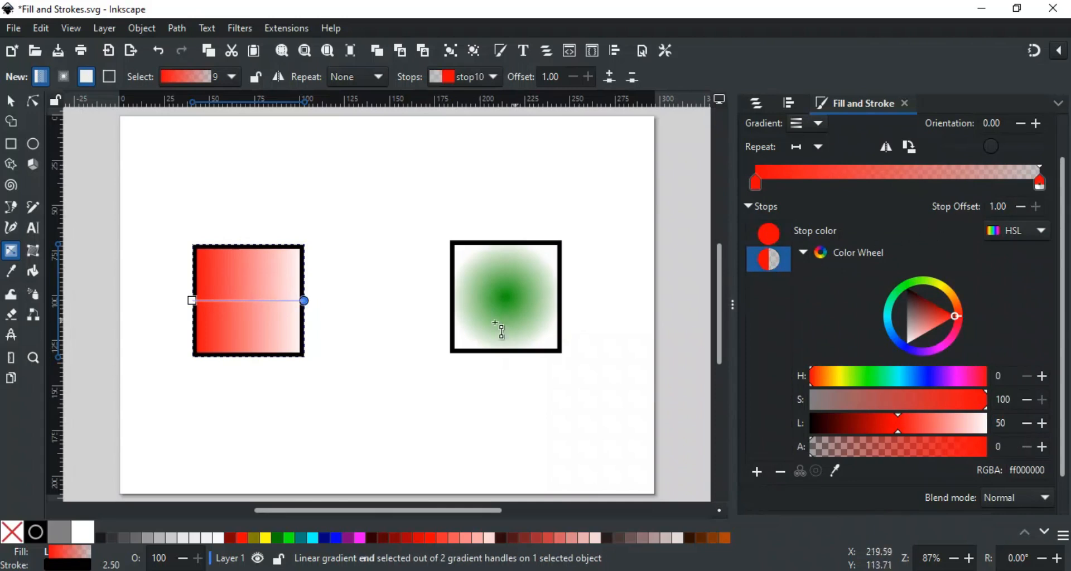
{"action": "left_click", "coordinate": [863, 382]}
- Set the green end stop's offset to 0.5 and undo the change
{"action": "left_click_drag", "start_coordinate": [1013, 206], "coordinate": [988, 206]}
{"action": "type", "text": ".5"}
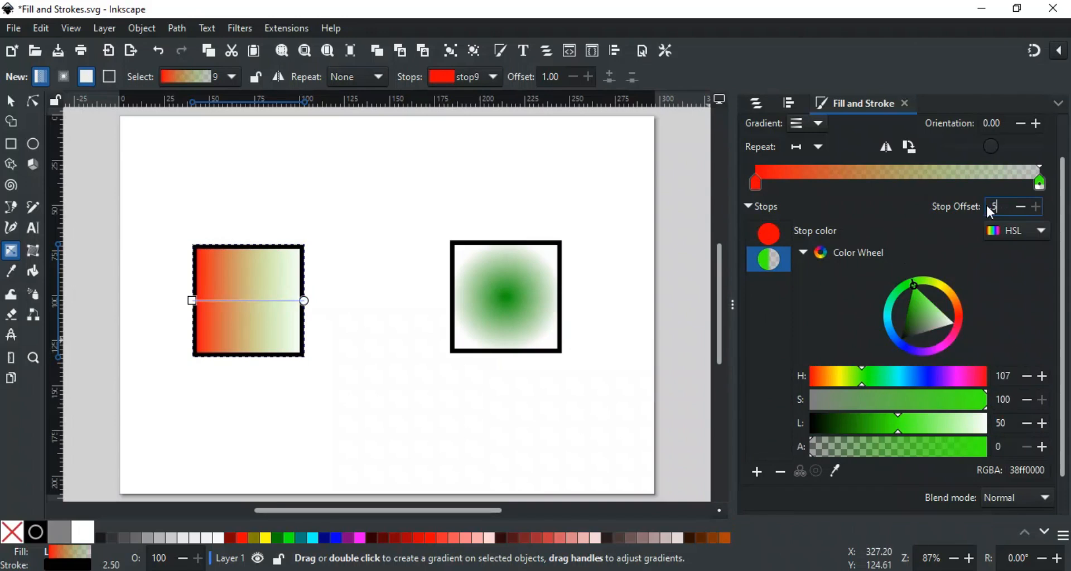
{"action": "key", "text": "Return"}
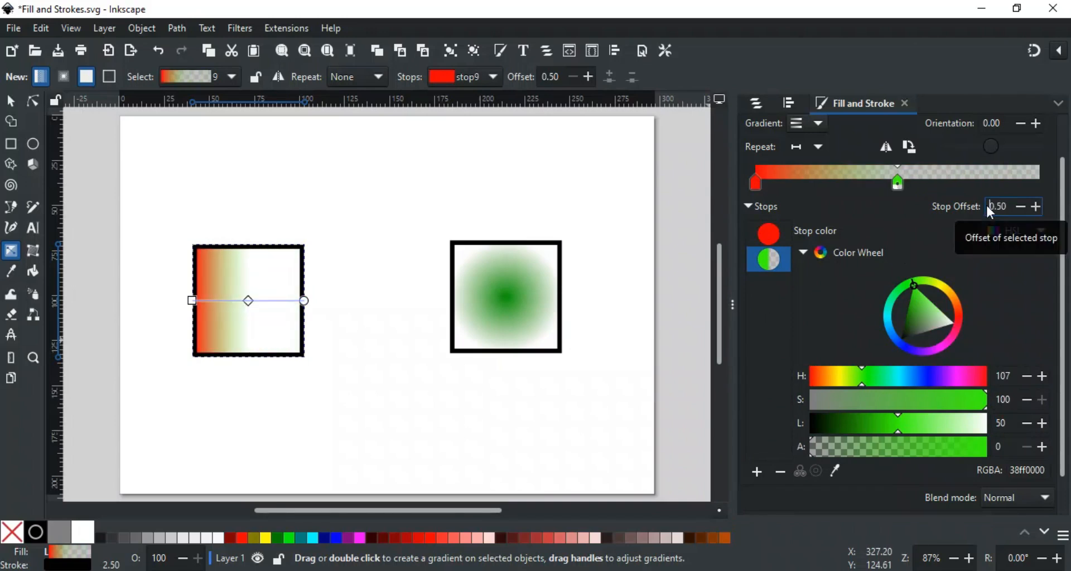
{"action": "key", "text": "ctrl+z"}
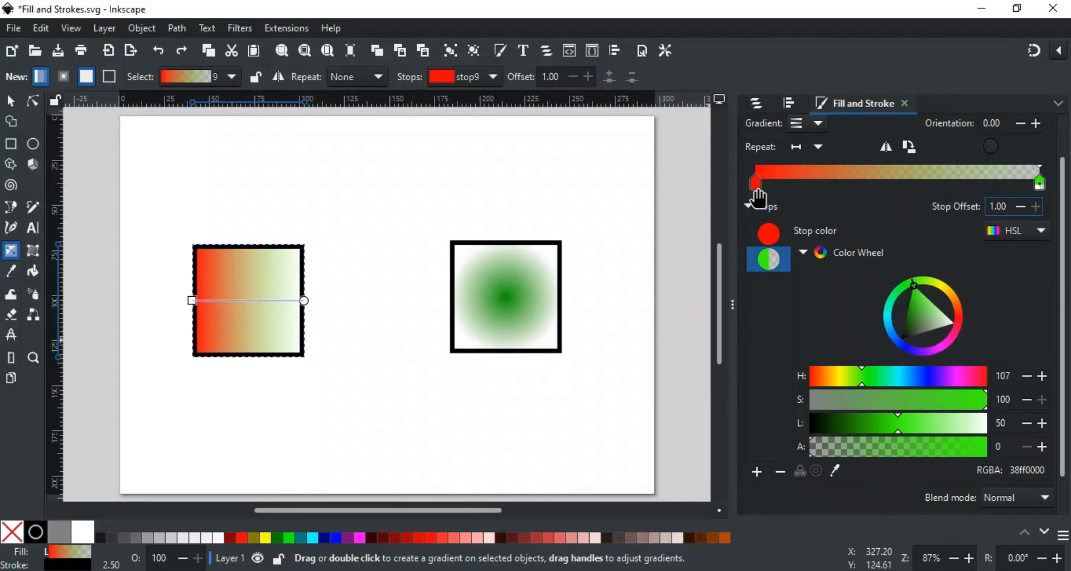
- Move the red start stop to an offset of about 0.17, and add a stop at about 0.52 and delete it
{"action": "left_click_drag", "start_coordinate": [765, 194], "coordinate": [811, 194]}
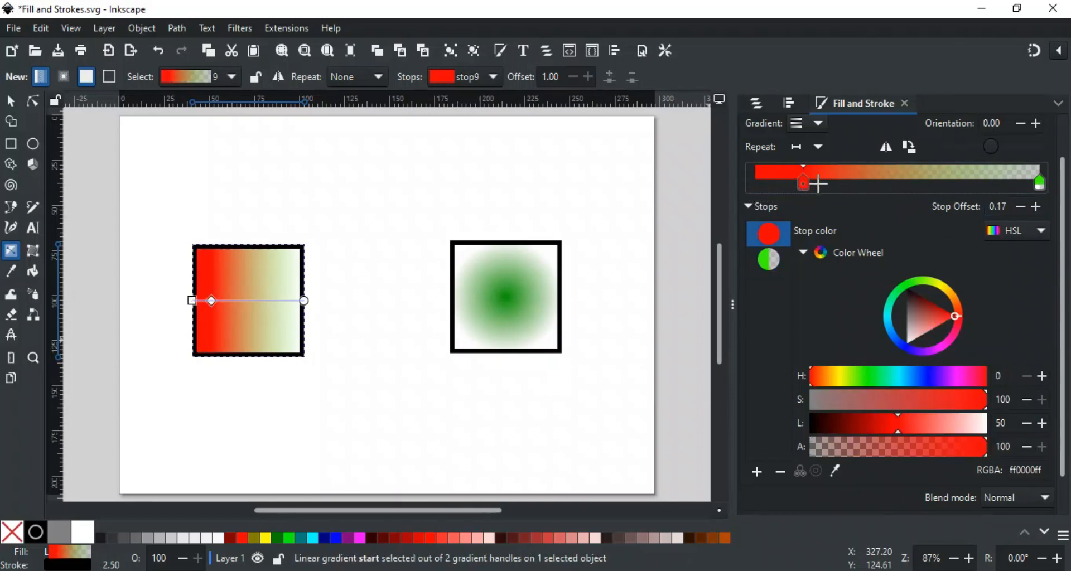
{"action": "double_click", "coordinate": [904, 183]}
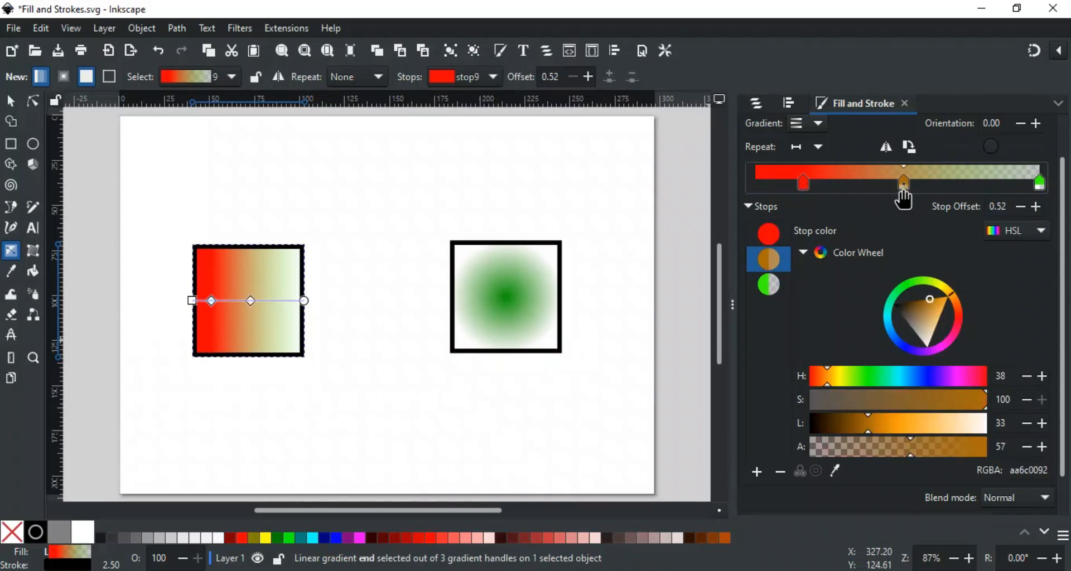
{"action": "key", "text": "Delete"}
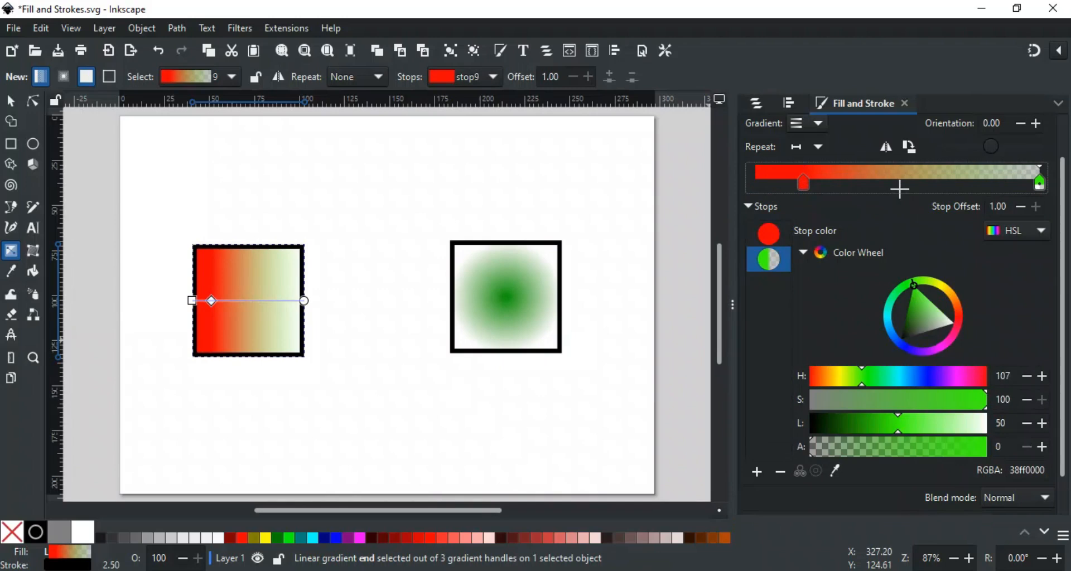
- Set the red-to-green linear gradient's orientation to 45 degrees and undo the change
{"action": "scroll", "coordinate": [905, 196], "scroll_direction": "up", "scroll_amount": 2}
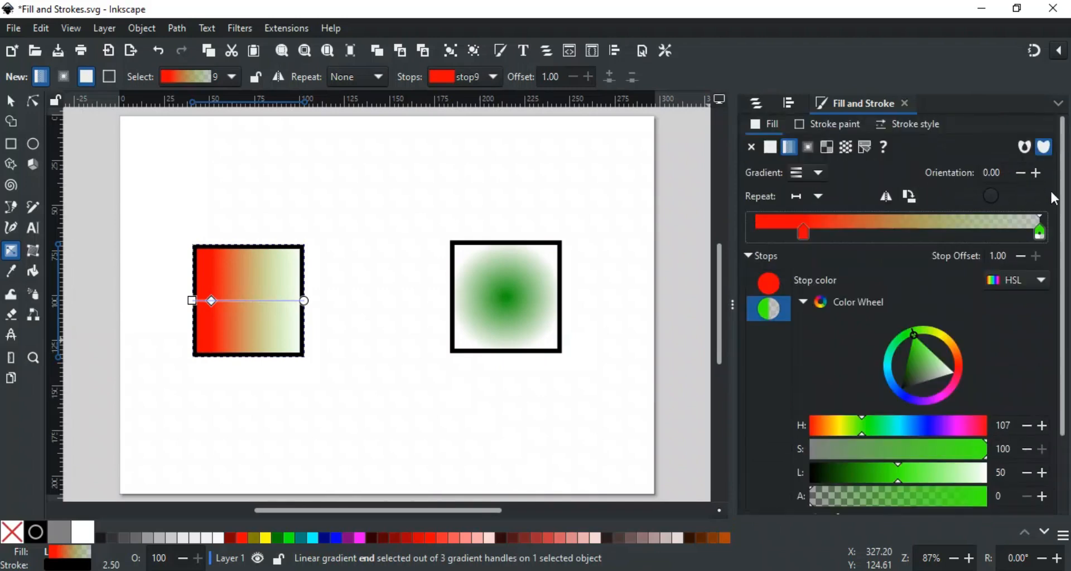
{"action": "left_click", "coordinate": [979, 175]}
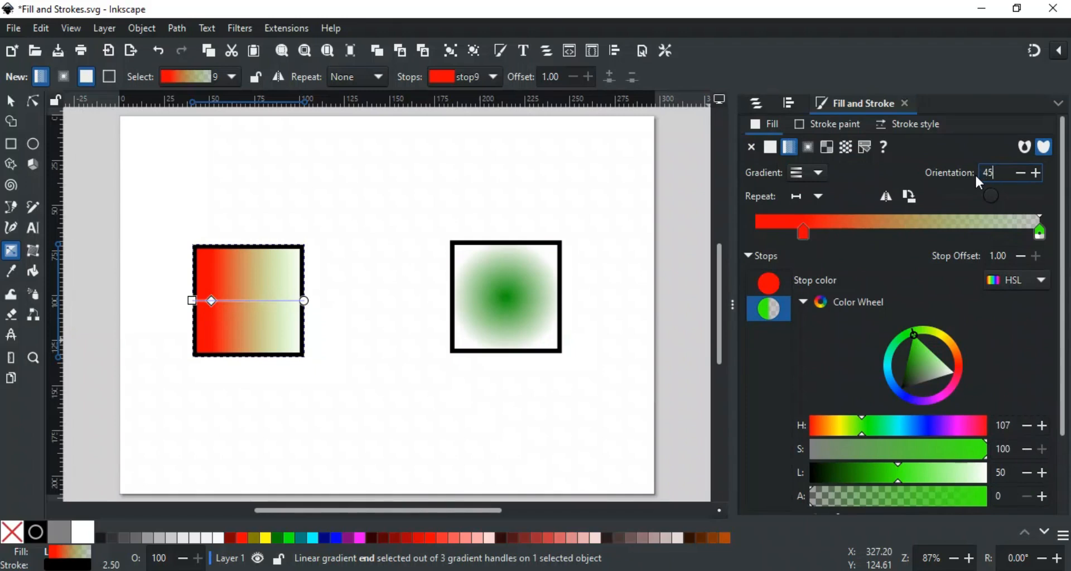
{"action": "key", "text": "Return"}
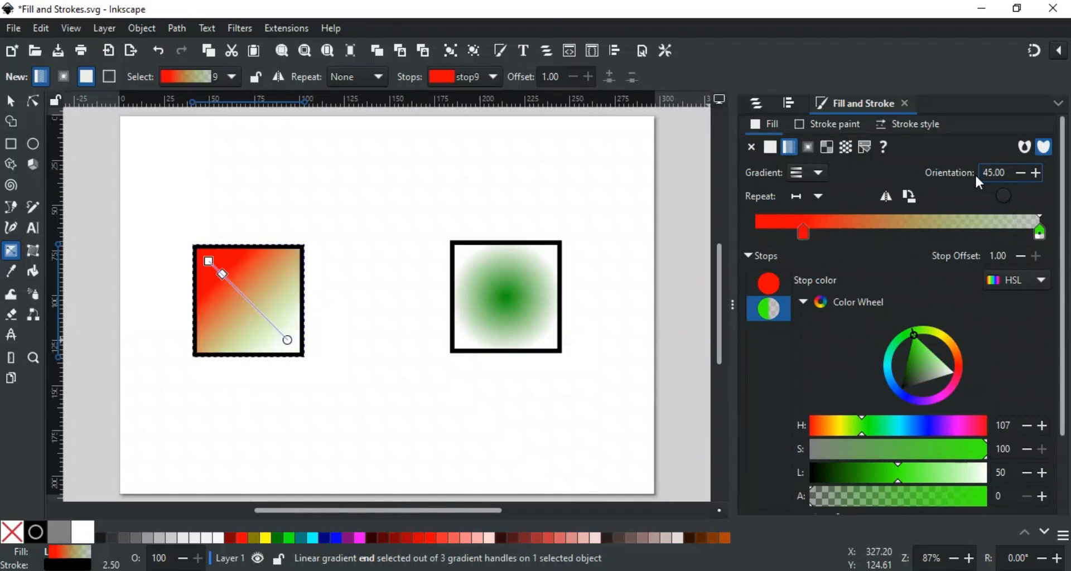
{"action": "key", "text": "ctrl+z"}
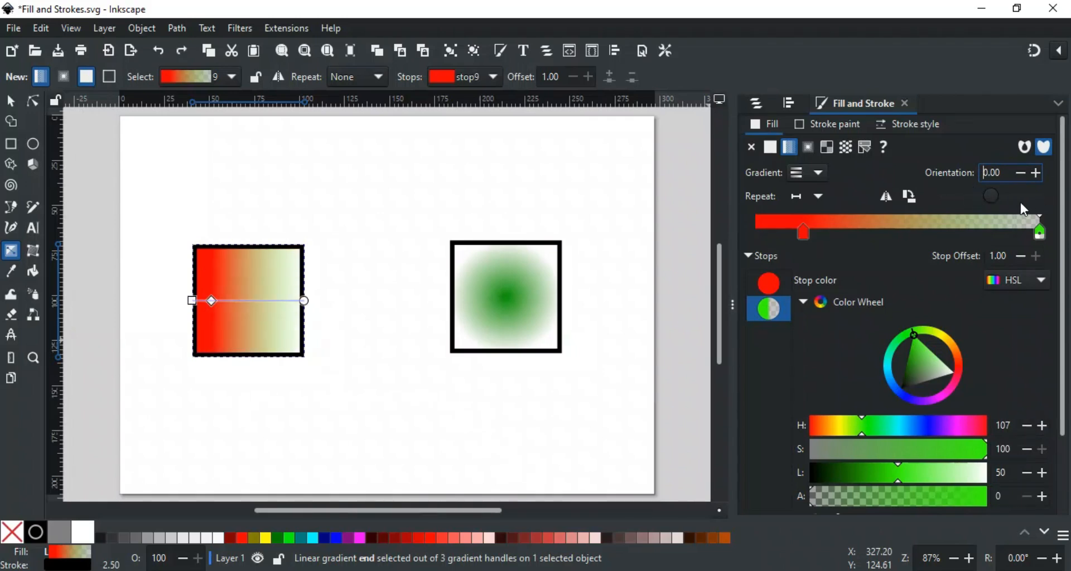
- Rotate the red-to-green linear gradient twice in 90-degree increments
{"action": "left_click", "coordinate": [907, 201]}
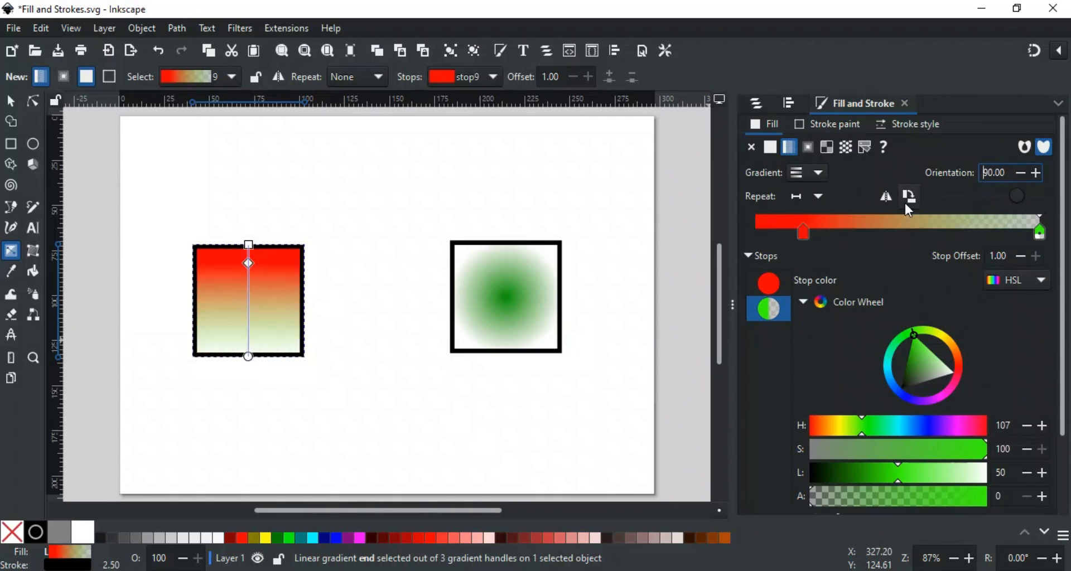
{"action": "left_click", "coordinate": [906, 202]}
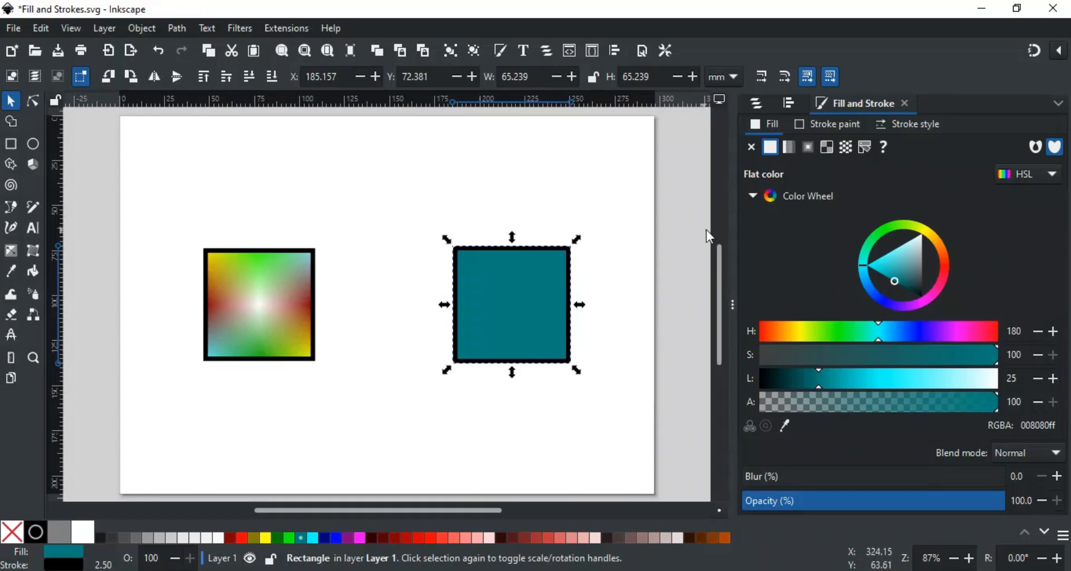
- Give the teal square a mesh gradient fill, check the list of available meshes and activate the Mesh tool
{"action": "left_click", "coordinate": [827, 148]}
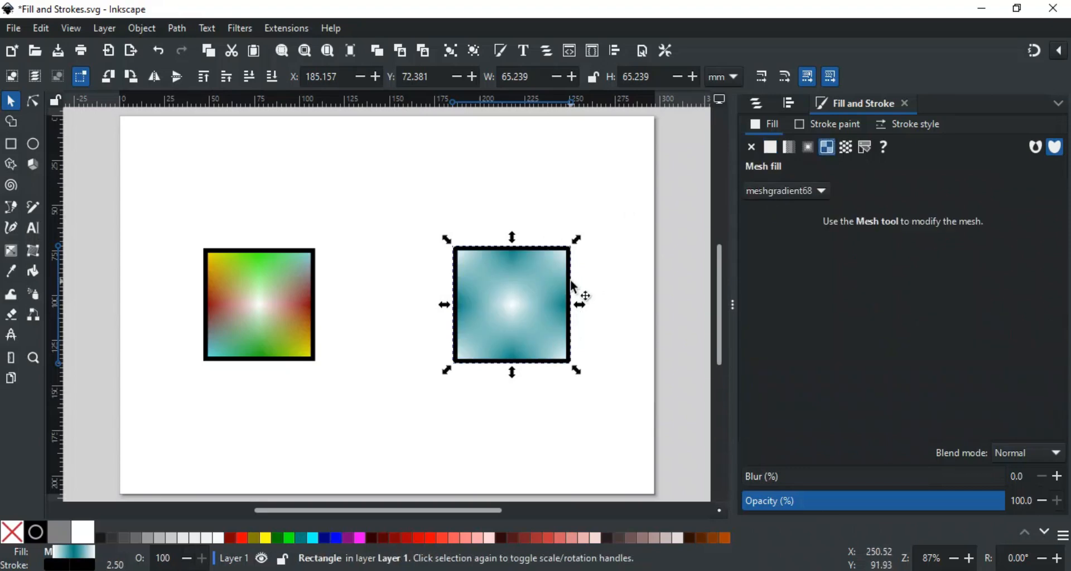
{"action": "left_click", "coordinate": [790, 191]}
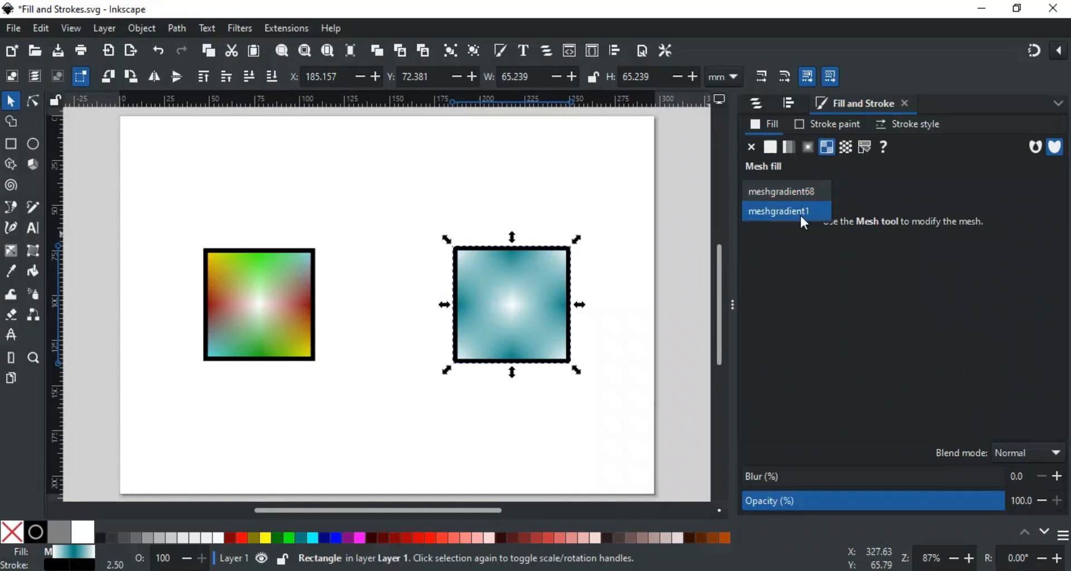
{"action": "left_click", "coordinate": [800, 237]}
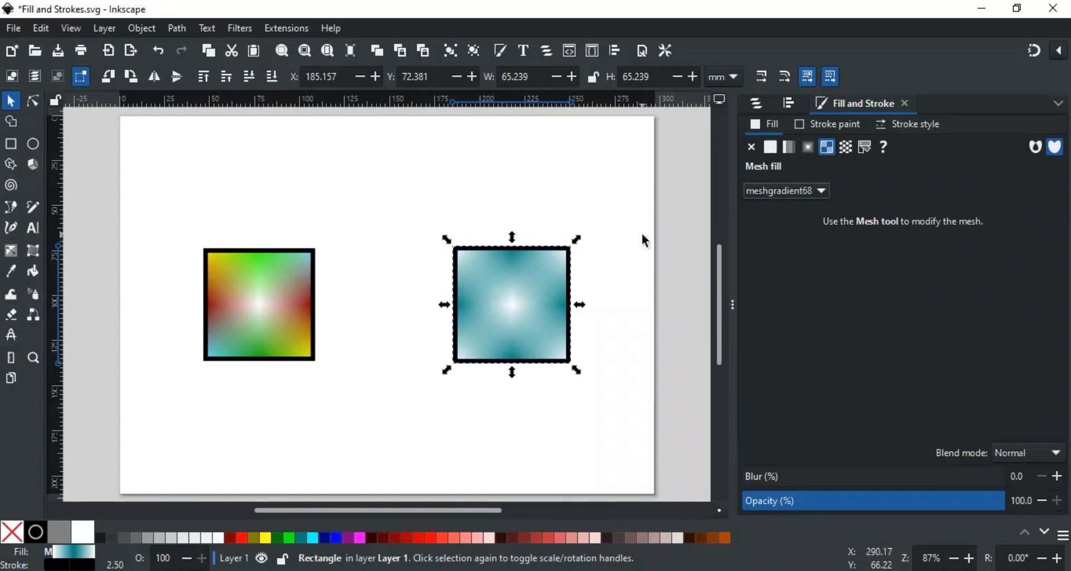
{"action": "left_click", "coordinate": [27, 253]}
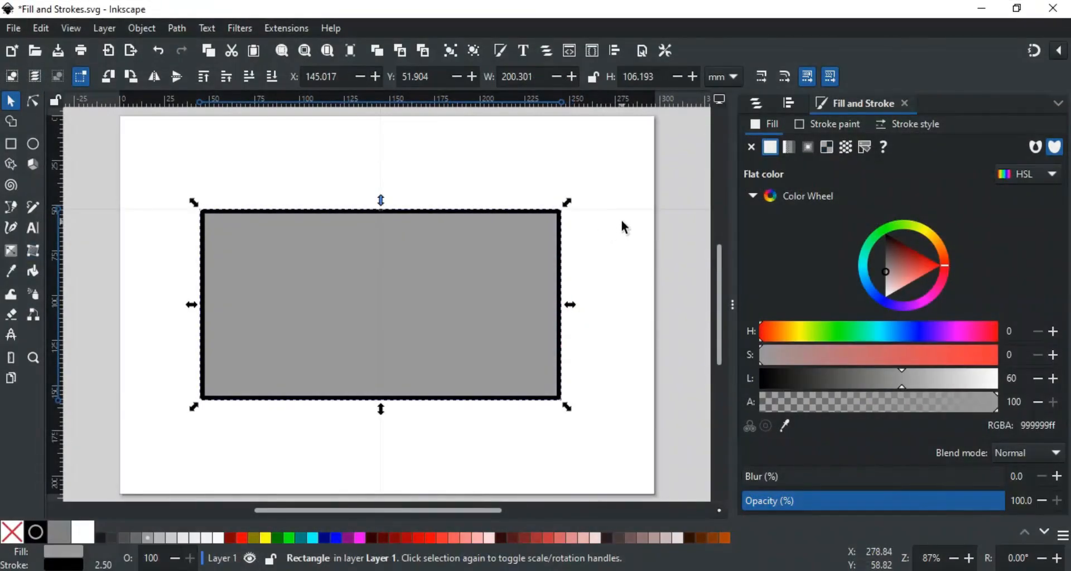
- Apply a pattern fill to the grey rectangle and browse the available patterns
{"action": "left_click", "coordinate": [851, 152]}
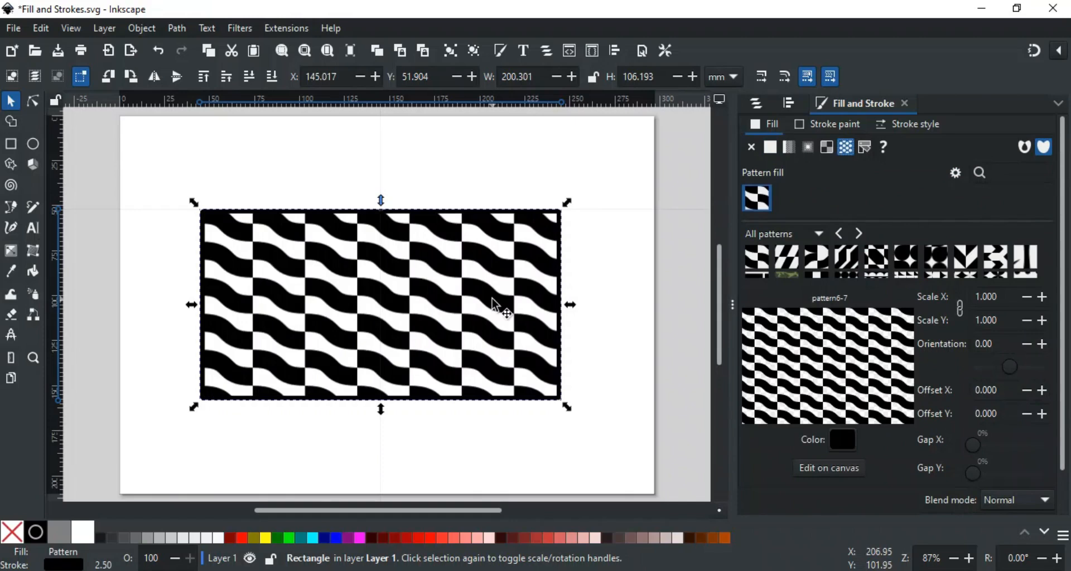
{"action": "scroll", "coordinate": [823, 261], "scroll_direction": "down", "scroll_amount": 5}
{"action": "scroll", "coordinate": [824, 260], "scroll_direction": "down", "scroll_amount": 3}
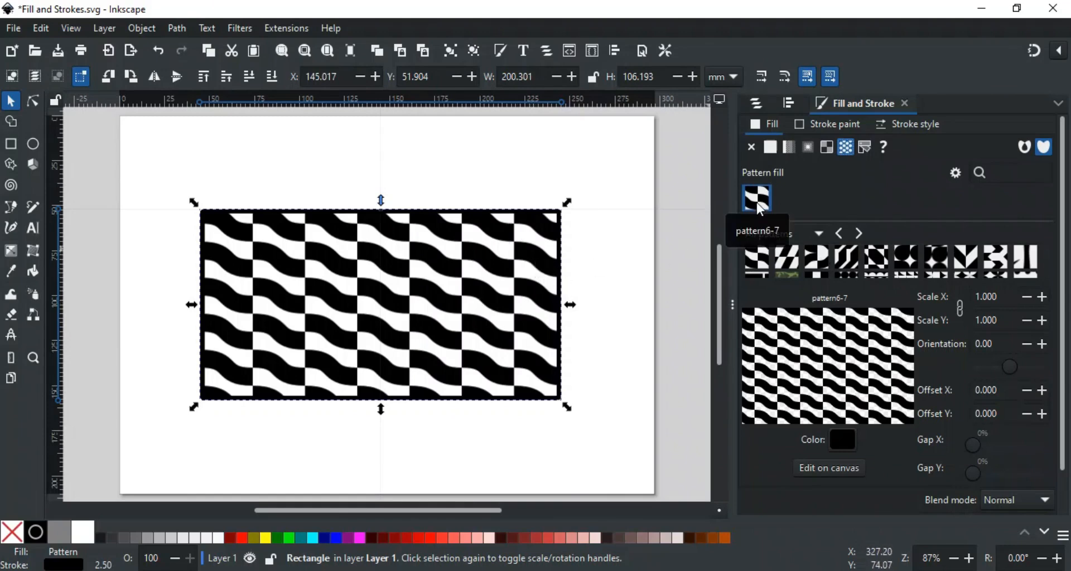
- Examine the pattern categories and the display settings for names, tile size and gap control
{"action": "left_click", "coordinate": [818, 236]}
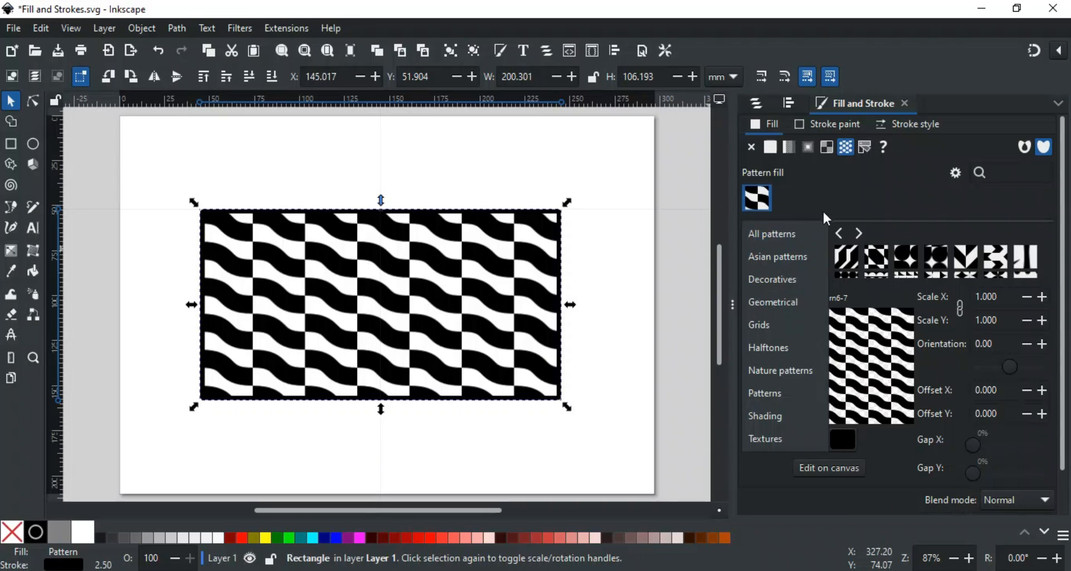
{"action": "left_click", "coordinate": [833, 196]}
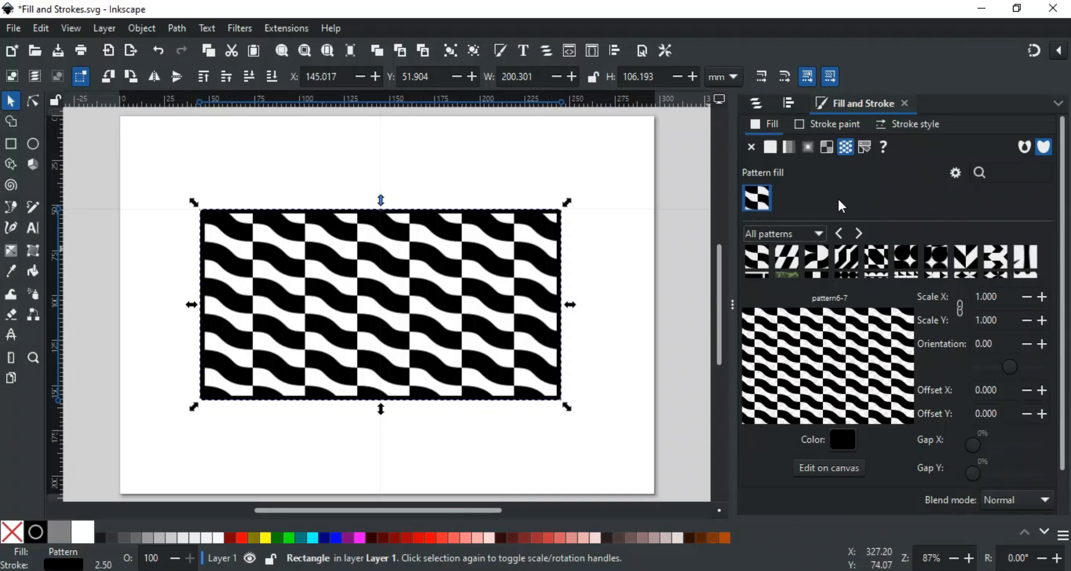
{"action": "left_click", "coordinate": [955, 174]}
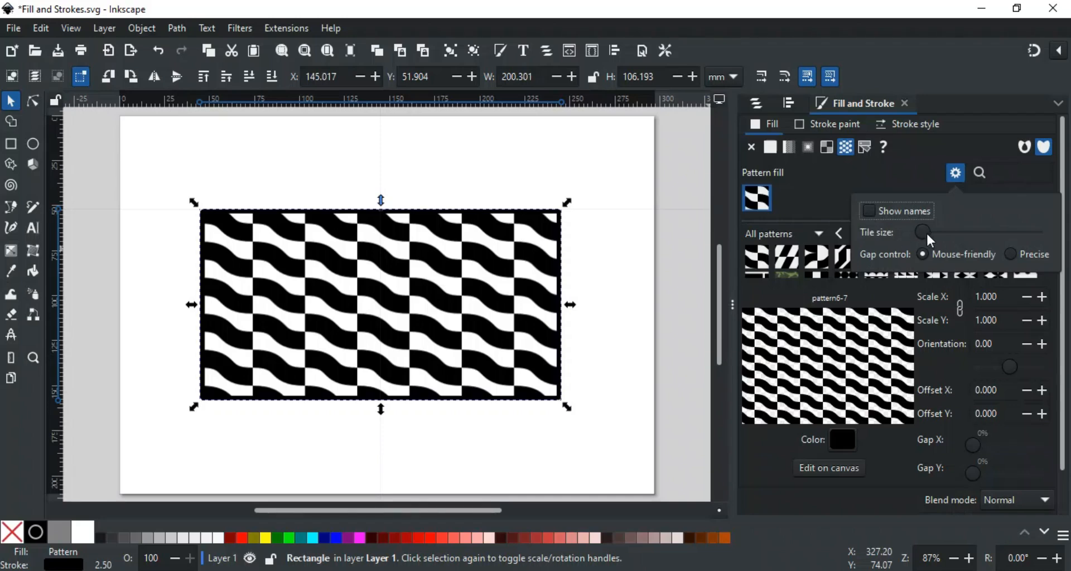
{"action": "left_click", "coordinate": [861, 186]}
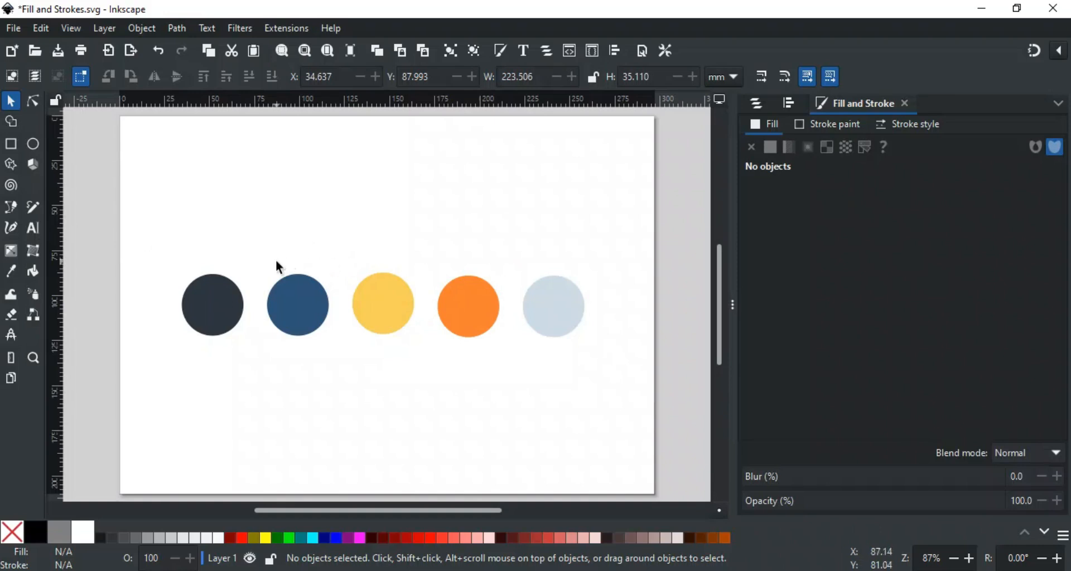
- Convert the darkest circle's fill to a swatch and name it Main Color
{"action": "left_click", "coordinate": [237, 315]}
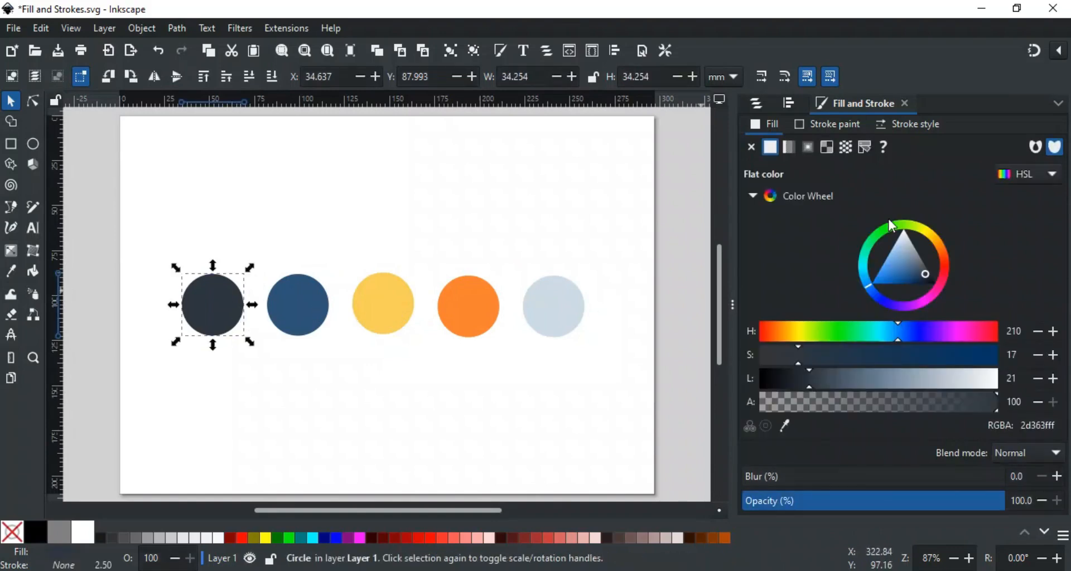
{"action": "left_click", "coordinate": [864, 148]}
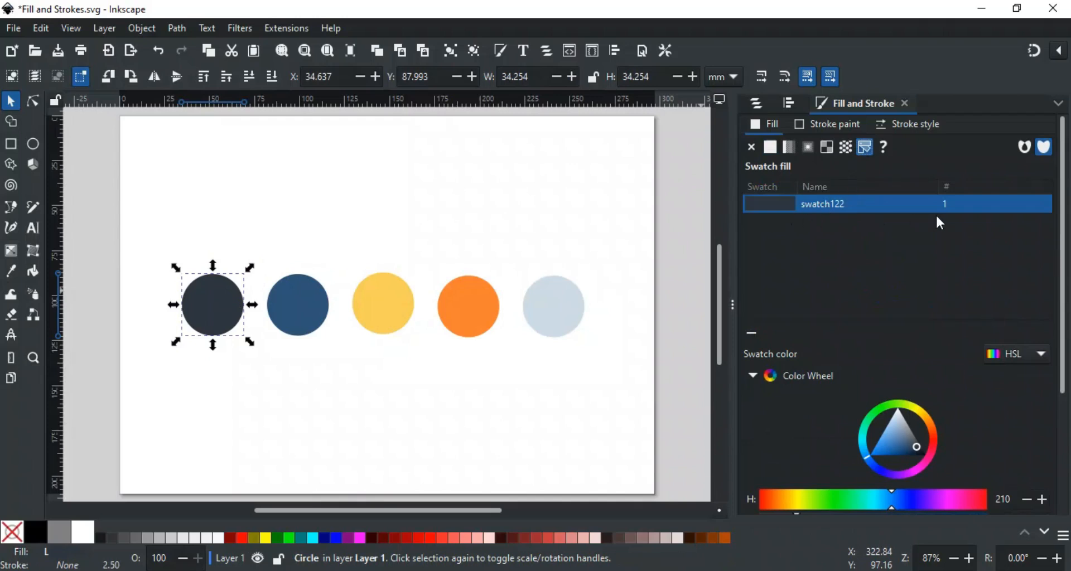
{"action": "left_click", "coordinate": [826, 206]}
{"action": "double_click", "coordinate": [826, 204]}
{"action": "type", "text": "Main Color"}
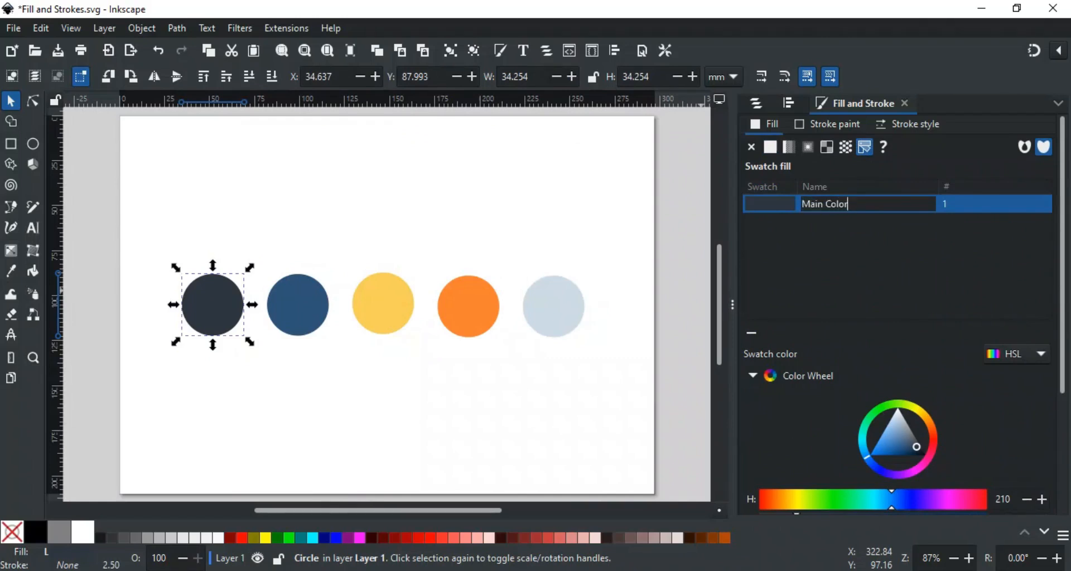
{"action": "key", "text": "Return"}
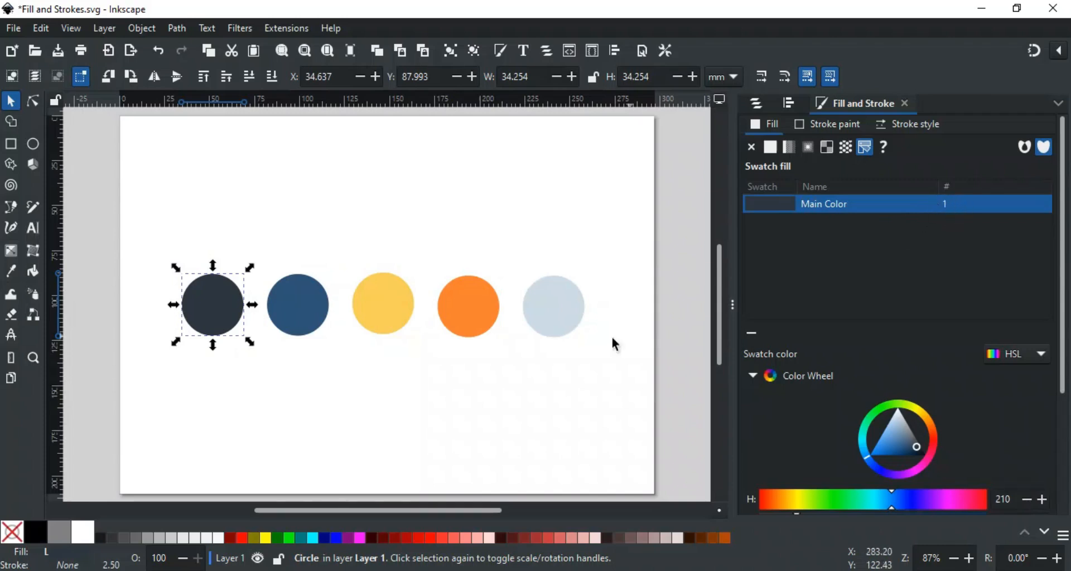
- Convert the fills of the blue, yellow, orange and light blue circles to swatches
{"action": "left_click", "coordinate": [286, 310]}
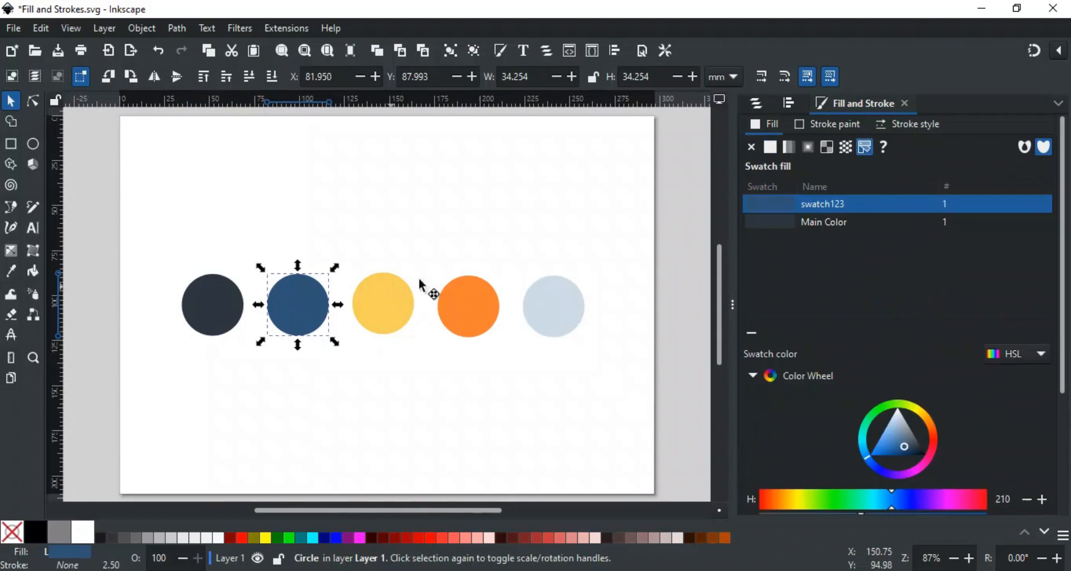
{"action": "left_click", "coordinate": [406, 294]}
{"action": "left_click", "coordinate": [481, 309]}
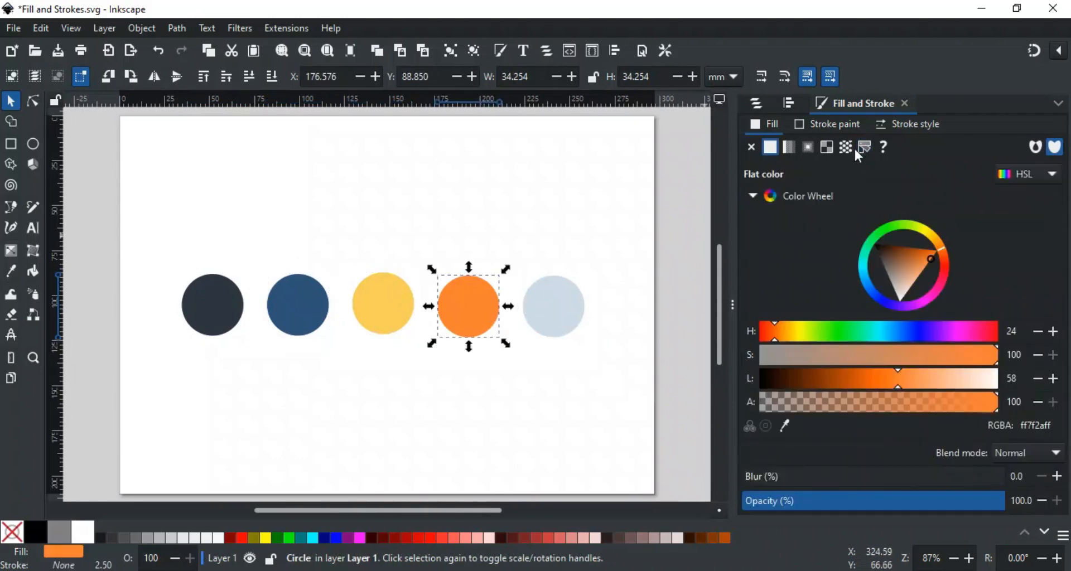
{"action": "left_click", "coordinate": [577, 311]}
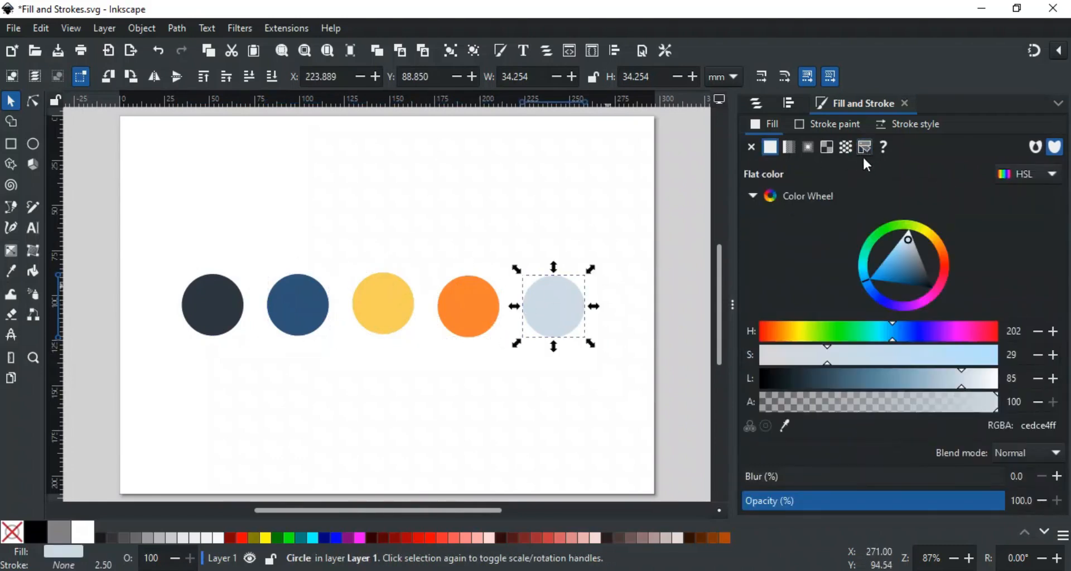
{"action": "left_click", "coordinate": [864, 149]}
{"action": "scroll", "coordinate": [850, 368], "scroll_direction": "down", "scroll_amount": 3}
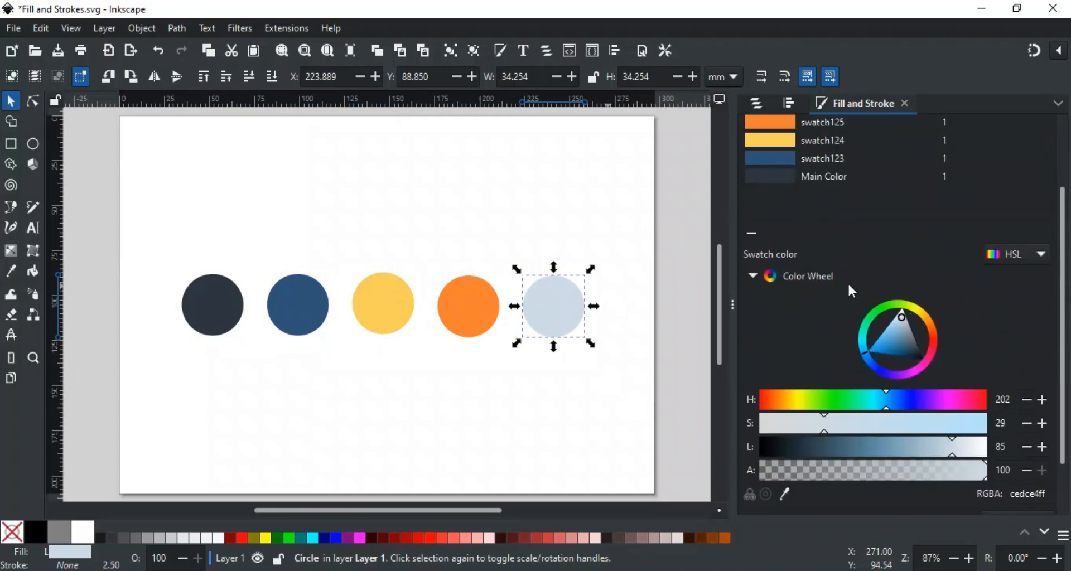
- Open the Swatches dialog, and switch the colour palette to Document swatches and back to Inkscape default
{"action": "left_click", "coordinate": [79, 28]}
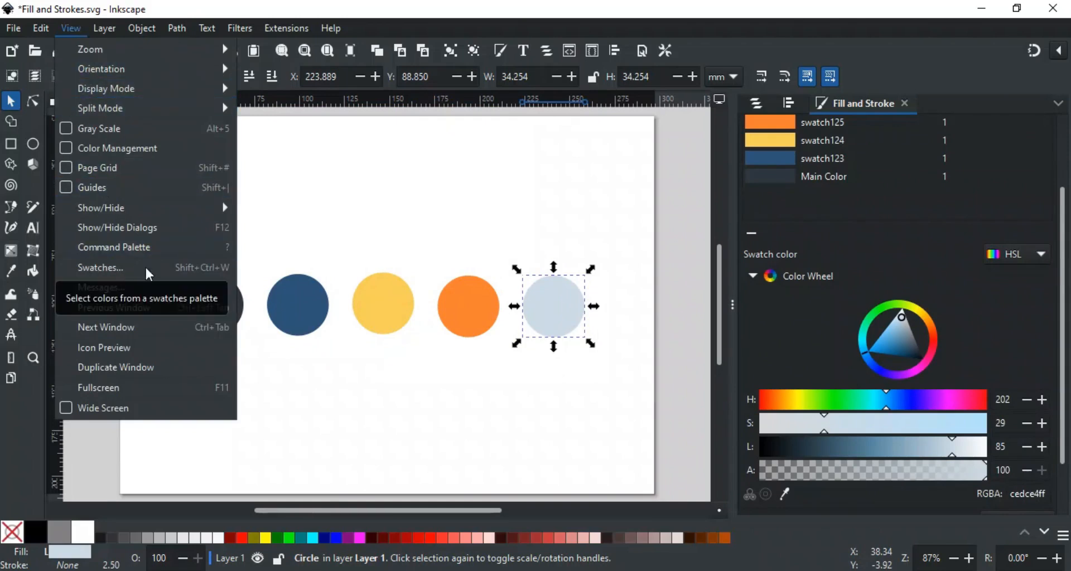
{"action": "left_click", "coordinate": [186, 270]}
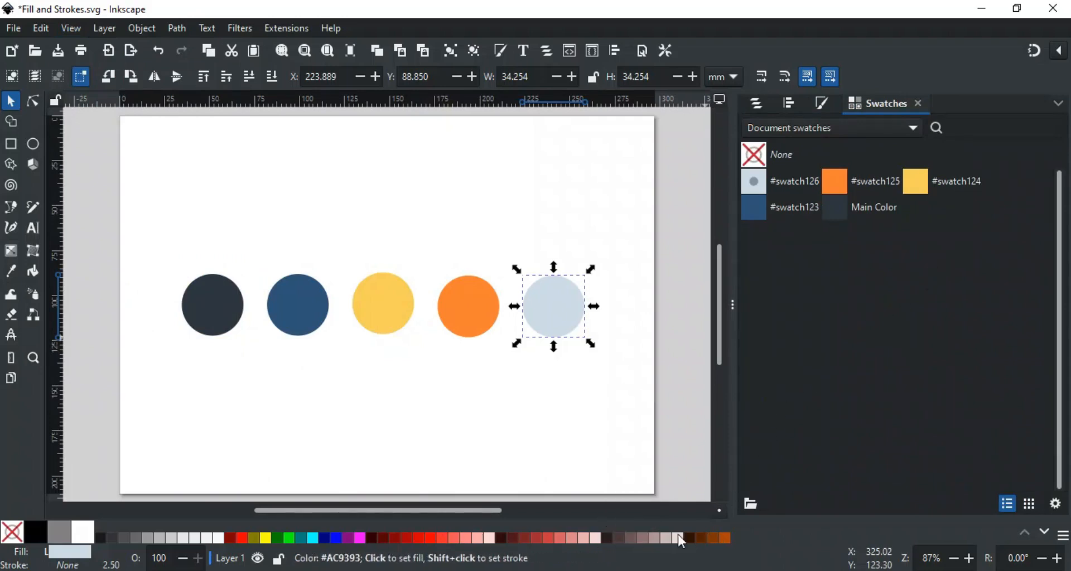
{"action": "left_click", "coordinate": [1063, 536]}
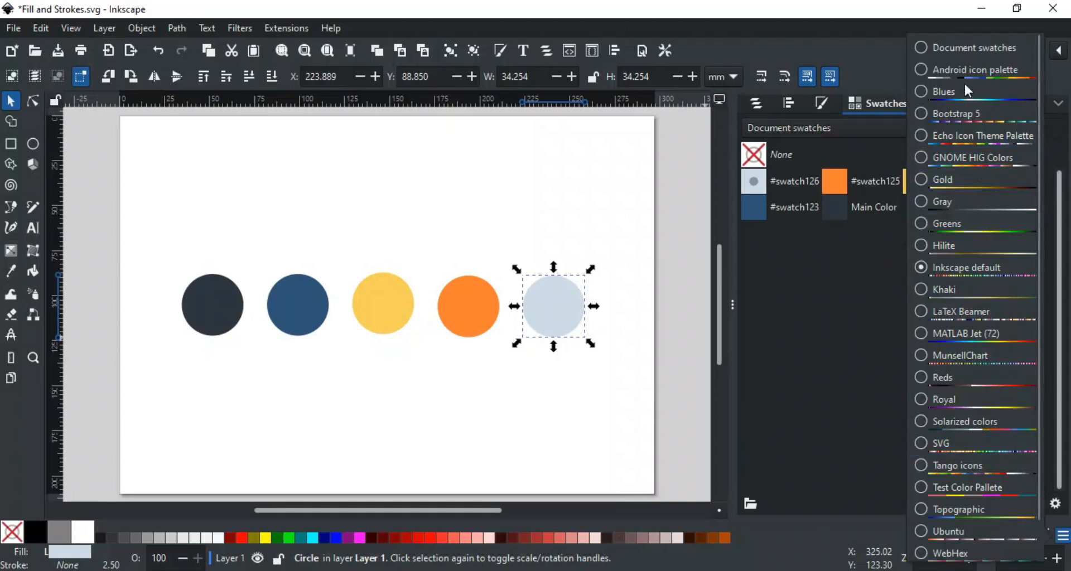
{"action": "left_click", "coordinate": [966, 49]}
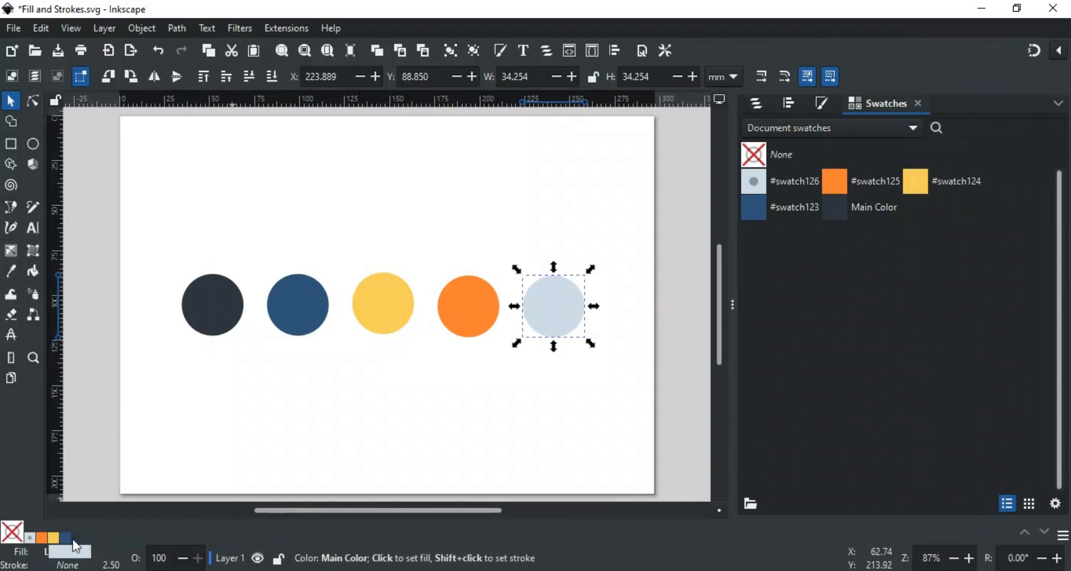
{"action": "left_click", "coordinate": [1063, 536]}
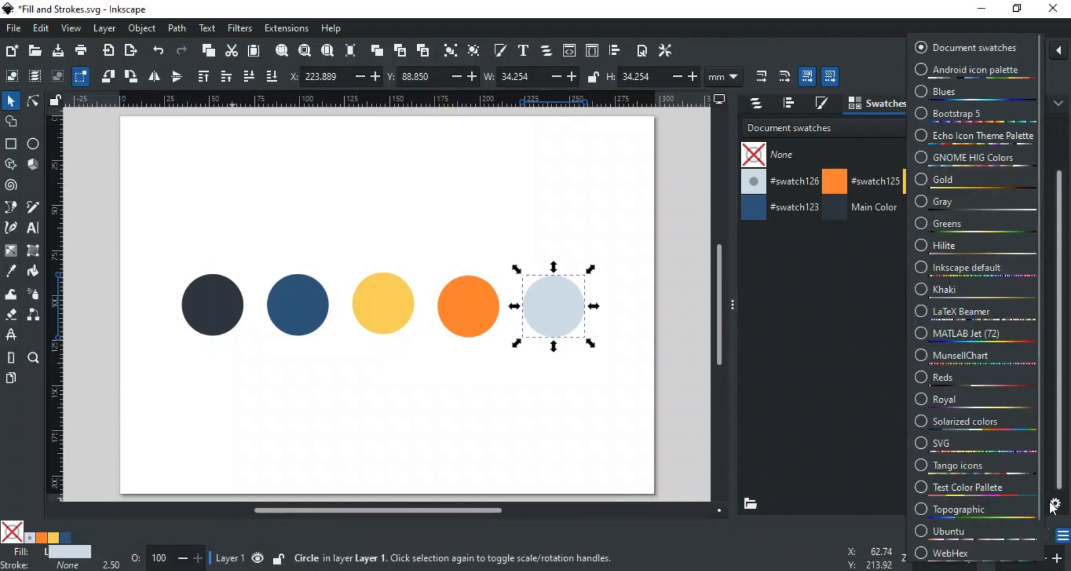
{"action": "left_click", "coordinate": [946, 278]}
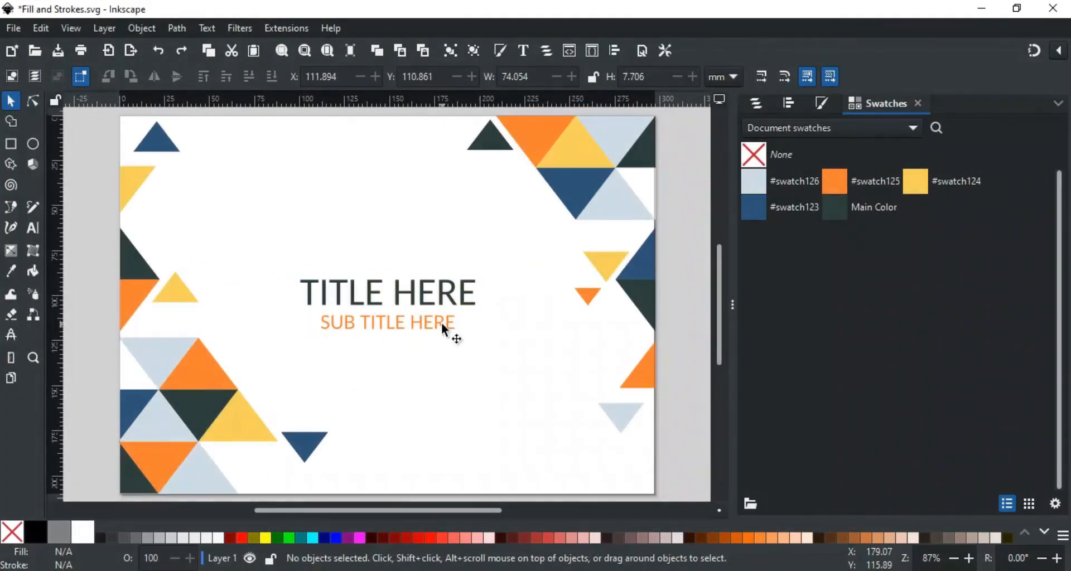
- Select the SUB TITLE HERE text and change the hue of its orange swatch on the colour wheel
{"action": "left_click", "coordinate": [440, 323]}
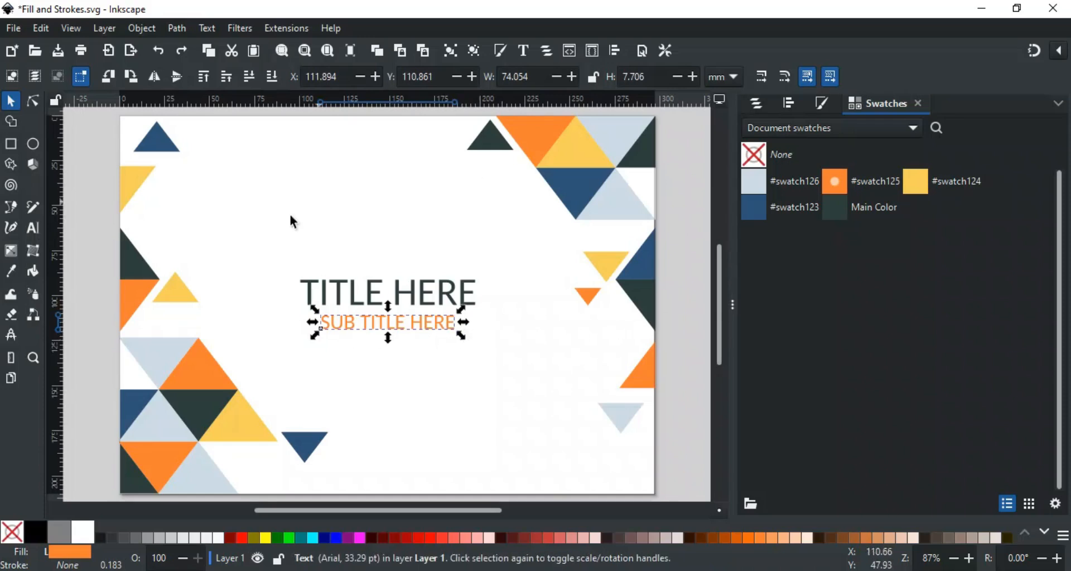
{"action": "left_click", "coordinate": [823, 105]}
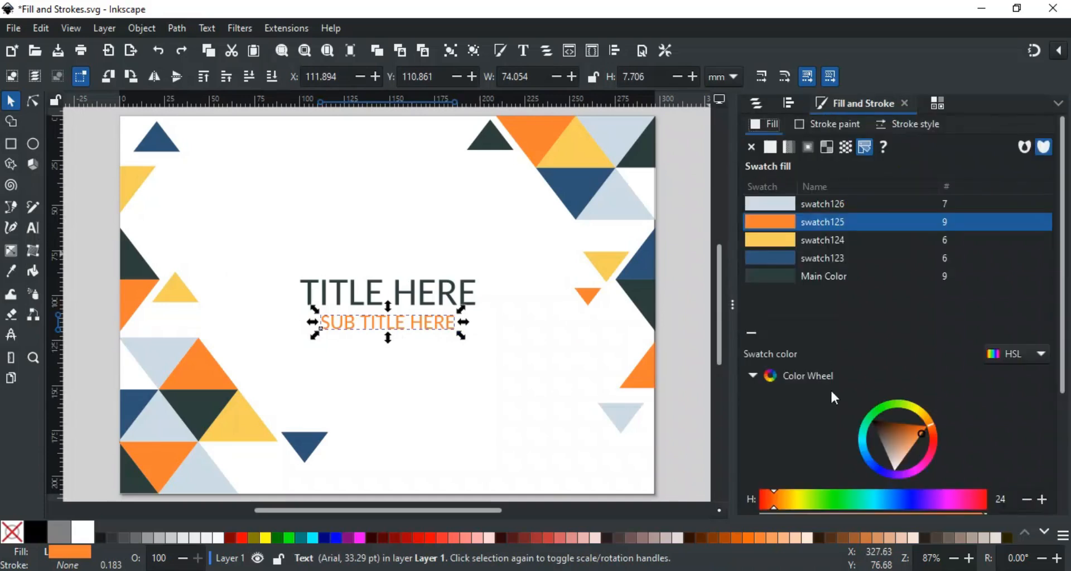
{"action": "scroll", "coordinate": [834, 401], "scroll_direction": "down", "scroll_amount": 3}
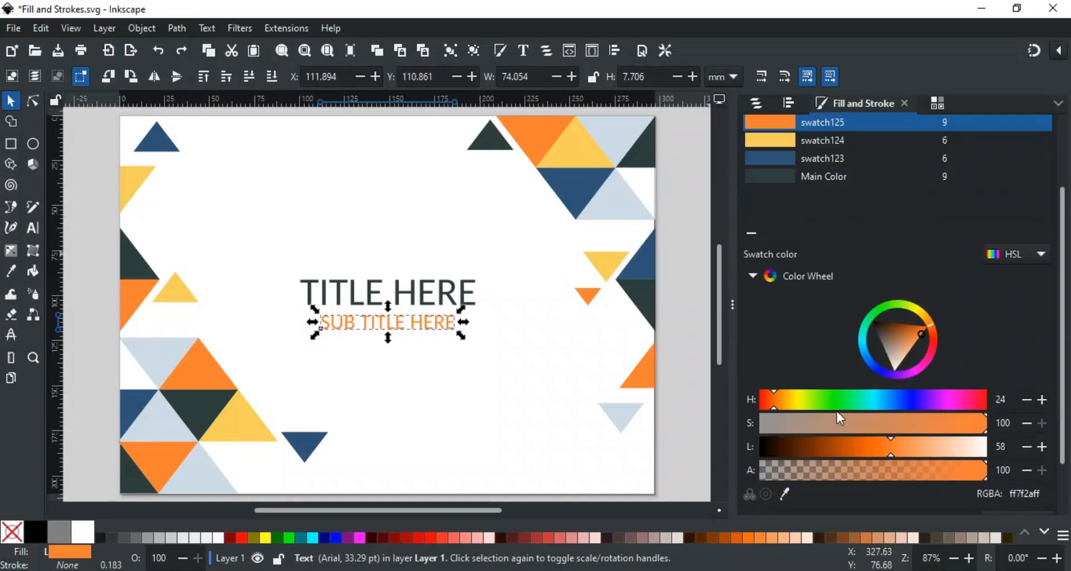
{"action": "left_click", "coordinate": [920, 368]}
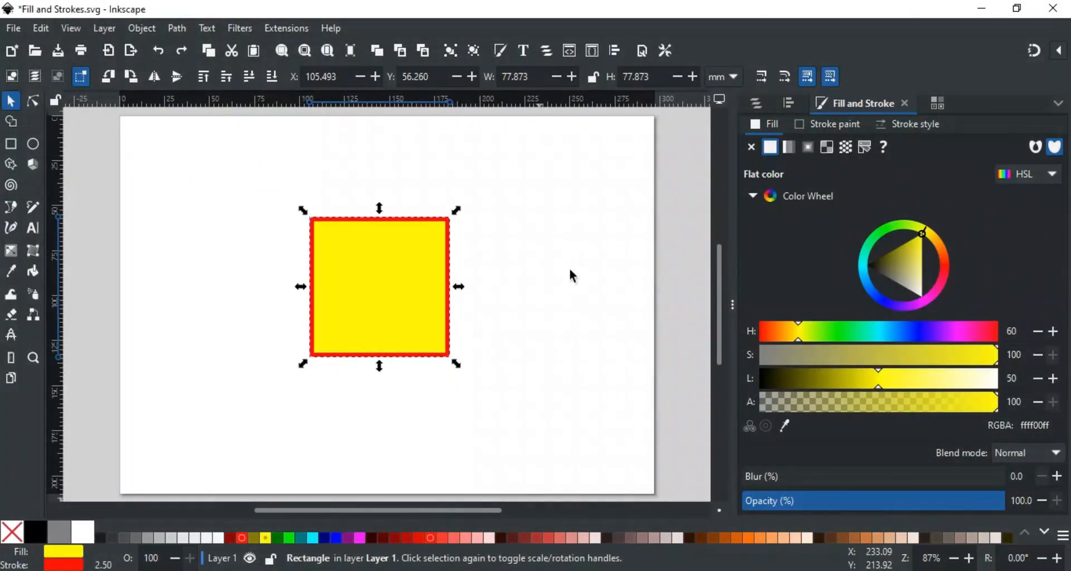
- Unset the fill paint of the yellow square with the red stroke
{"action": "left_click", "coordinate": [887, 156]}
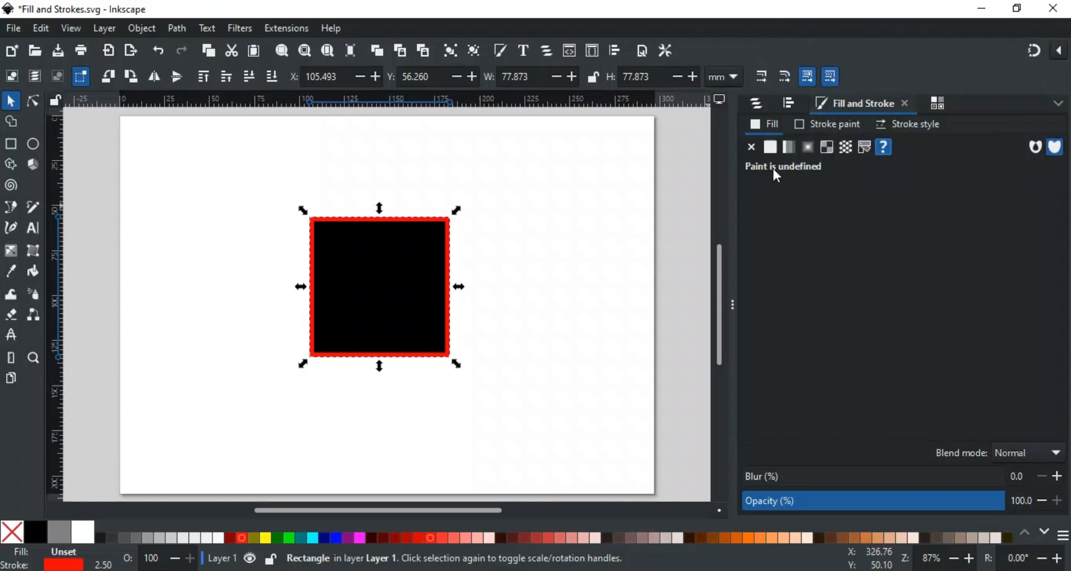
{"action": "left_click", "coordinate": [825, 131]}
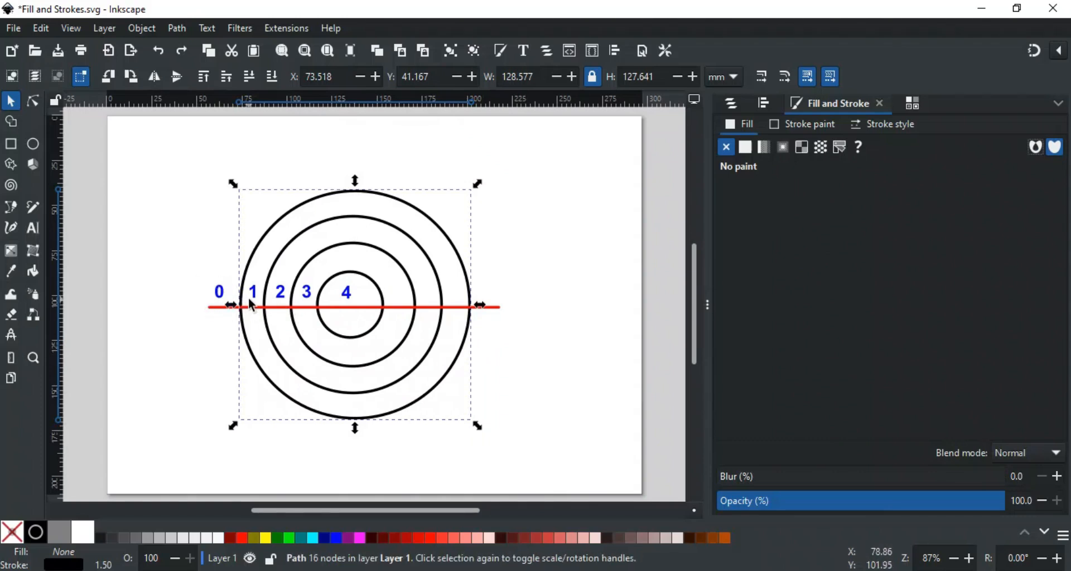
- Fill the concentric circles path with yellow and switch its fill rule to even-odd, so that overlapping areas create holes
{"action": "left_click", "coordinate": [271, 539]}
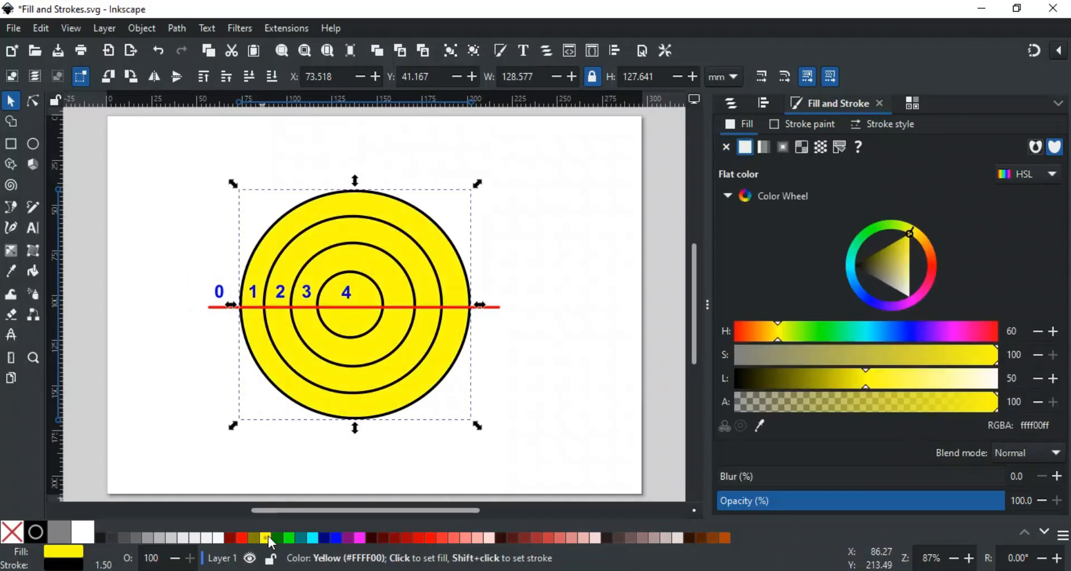
{"action": "left_click", "coordinate": [1037, 148]}
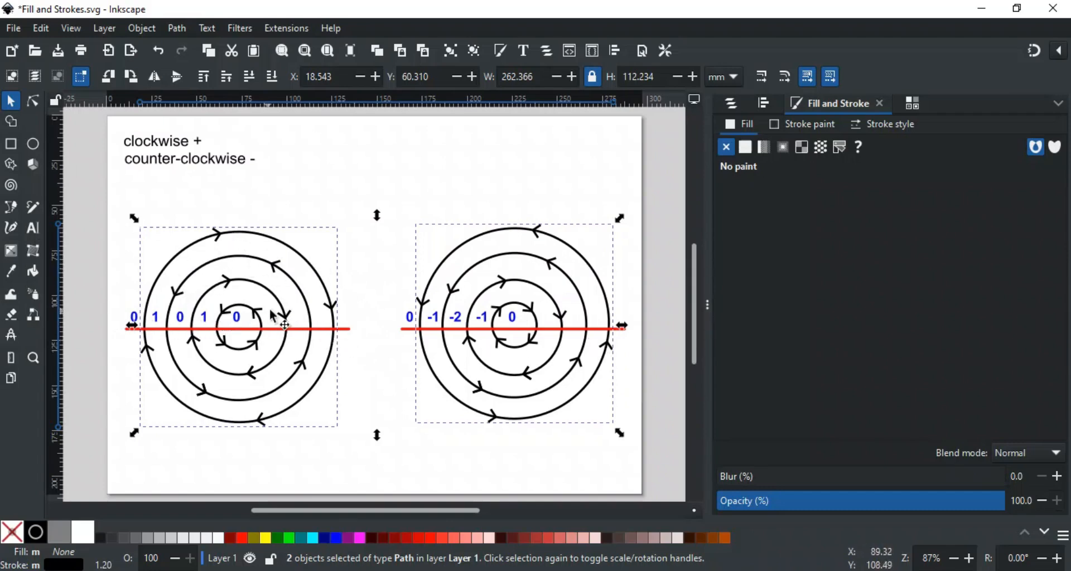
- Fill both arrowed concentric circle paths with yellow and switch their fill rule to nonzero, solid unless a subpath is counterdirectional
{"action": "left_click", "coordinate": [266, 540]}
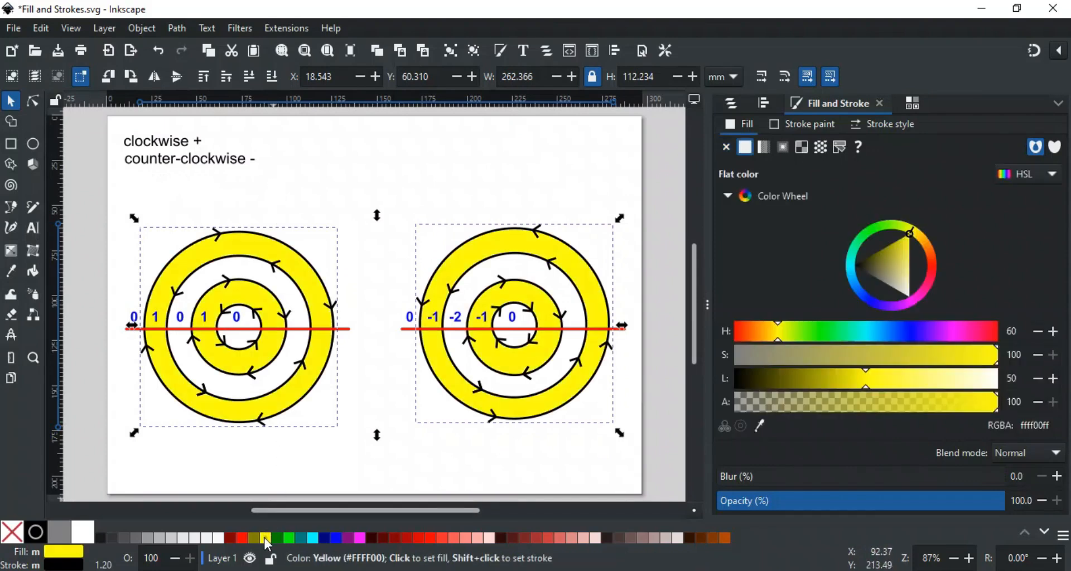
{"action": "left_click", "coordinate": [1057, 148]}
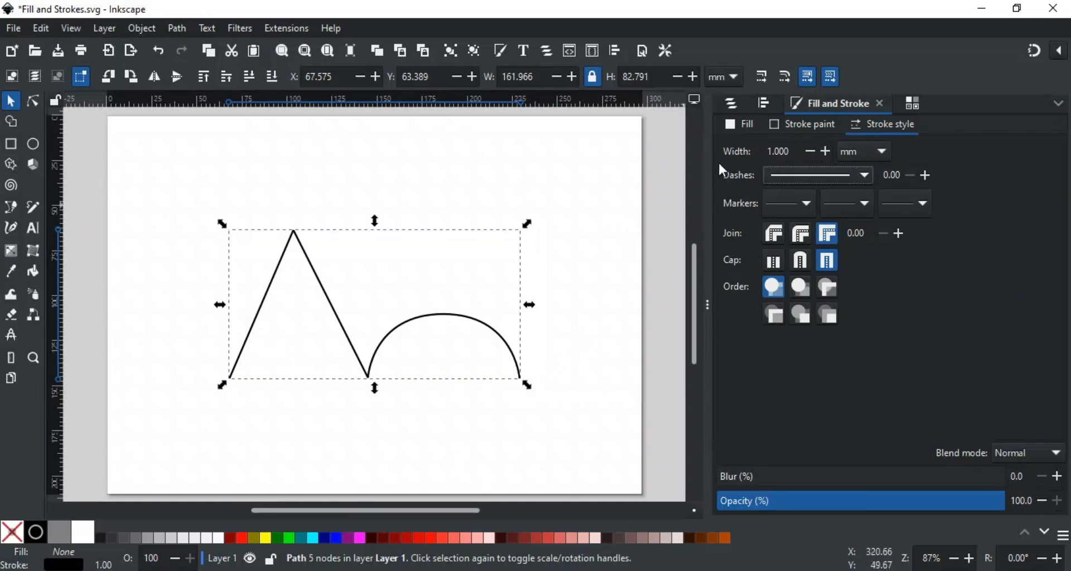
- Set the stroke width of the peak-and-arc path to 2.4 mm
{"action": "left_click", "coordinate": [821, 149]}
{"action": "left_click", "coordinate": [821, 149]}
{"action": "left_click", "coordinate": [821, 149]}
{"action": "left_click", "coordinate": [824, 151]}
{"action": "left_click", "coordinate": [825, 151]}
{"action": "left_click", "coordinate": [825, 152]}
{"action": "left_click", "coordinate": [825, 152]}
{"action": "left_click", "coordinate": [824, 152]}
{"action": "left_click", "coordinate": [824, 151]}
{"action": "left_click", "coordinate": [824, 152]}
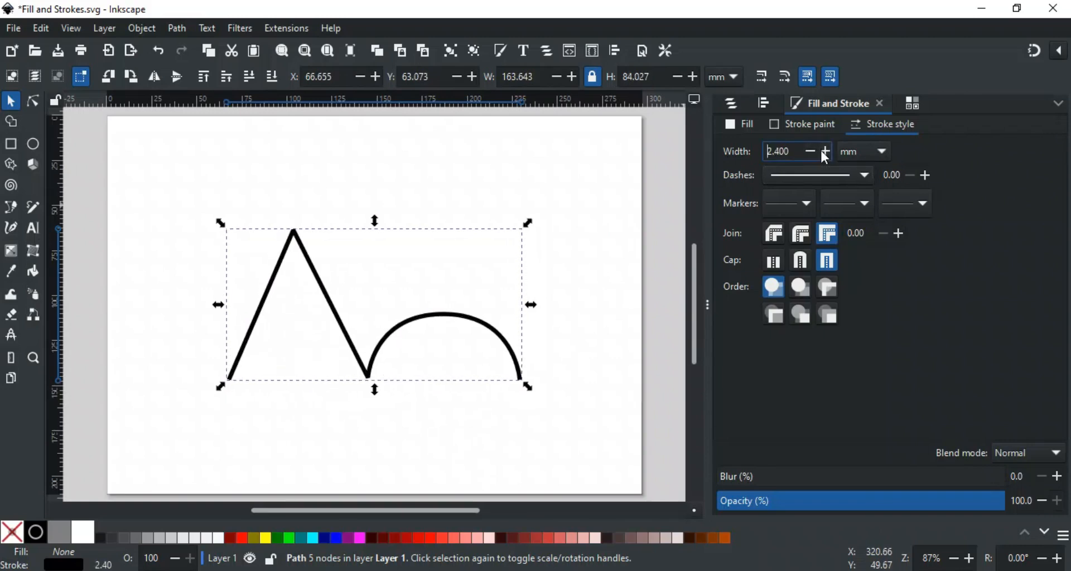
{"action": "left_click", "coordinate": [869, 159]}
{"action": "left_click", "coordinate": [956, 160]}
- Give the peak-and-arc path a custom dash pattern of 1 3 4 3
{"action": "left_click", "coordinate": [795, 177]}
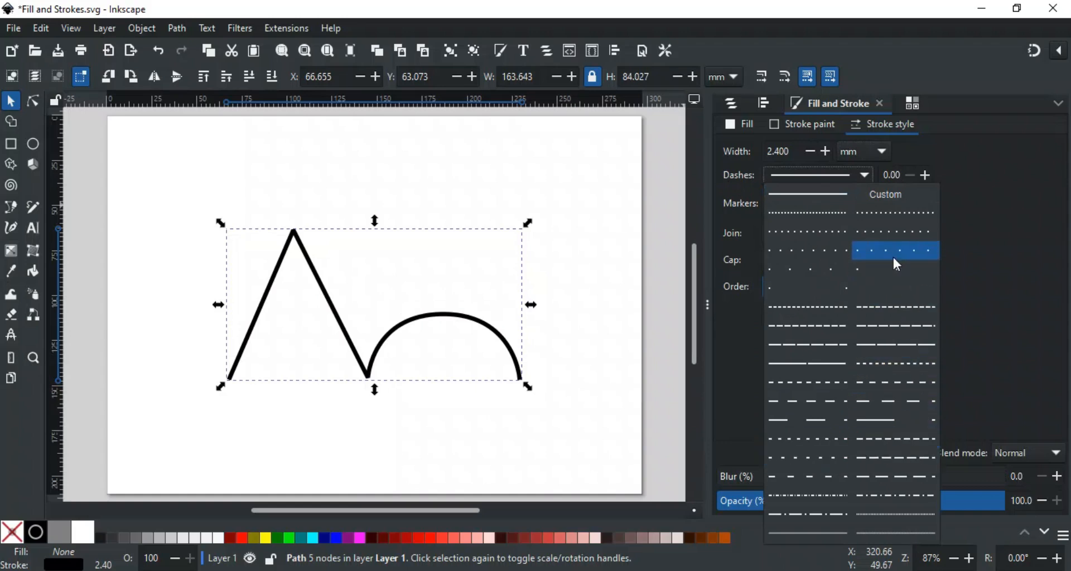
{"action": "left_click", "coordinate": [887, 195]}
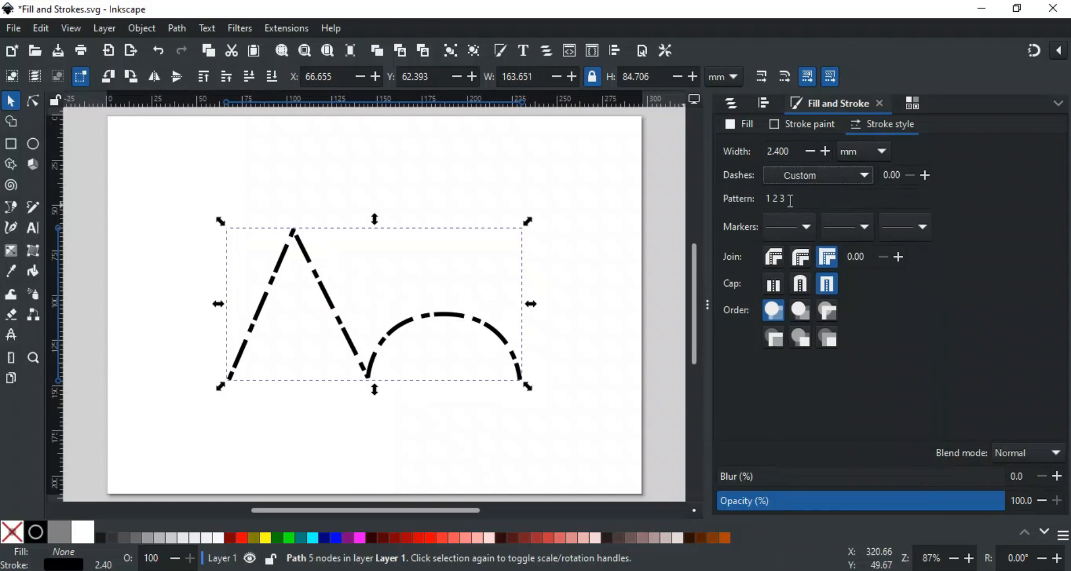
{"action": "left_click", "coordinate": [770, 200]}
{"action": "left_click_drag", "start_coordinate": [790, 204], "coordinate": [760, 204]}
{"action": "type", "text": "1 3 4"}
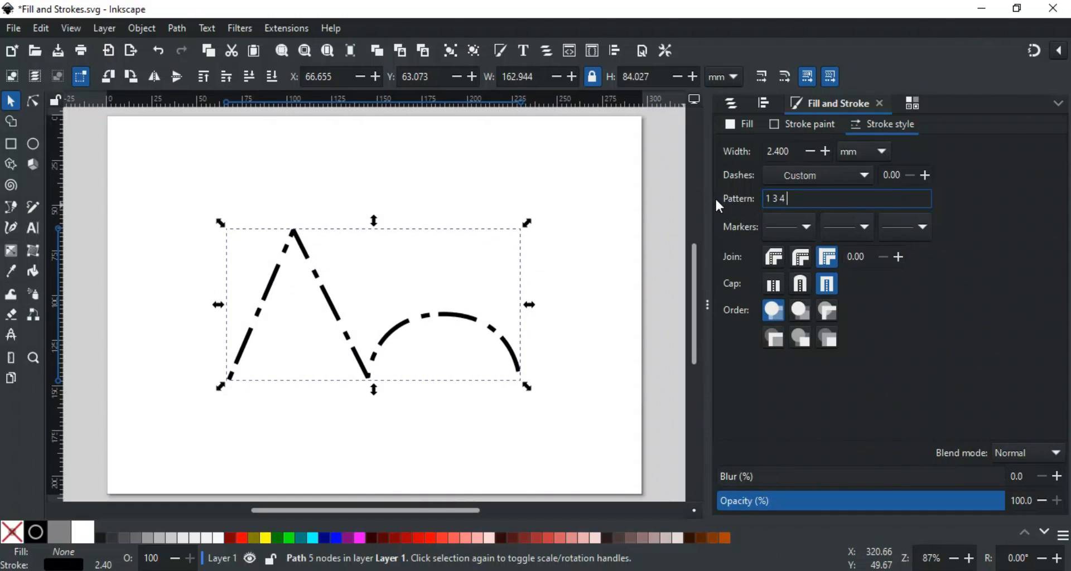
{"action": "type", "text": " 3"}
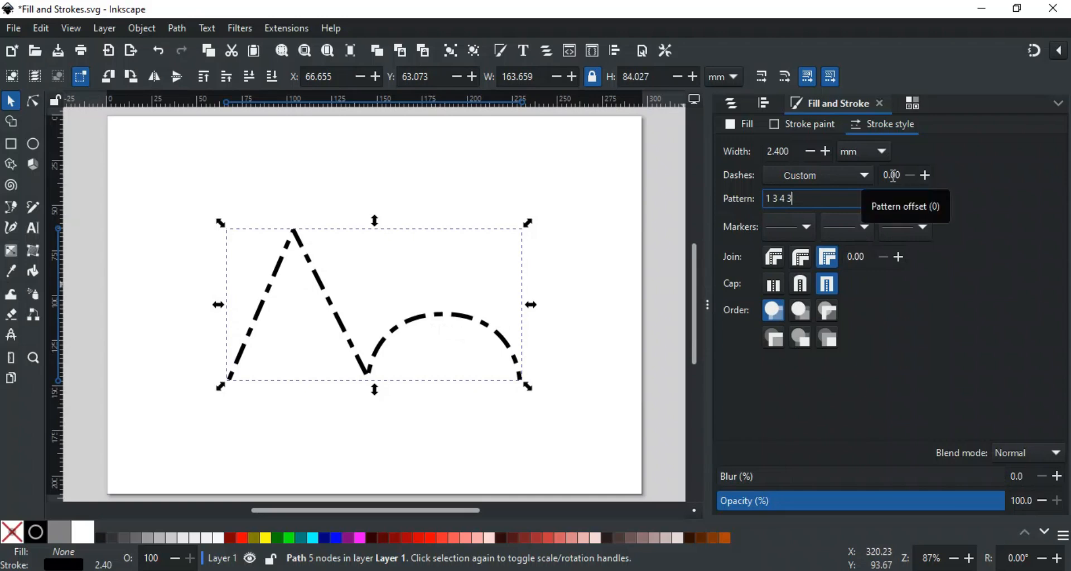
- Raise the dash pattern offset of the peak-and-arc path in small increments and lower it again
{"action": "left_click", "coordinate": [924, 176]}
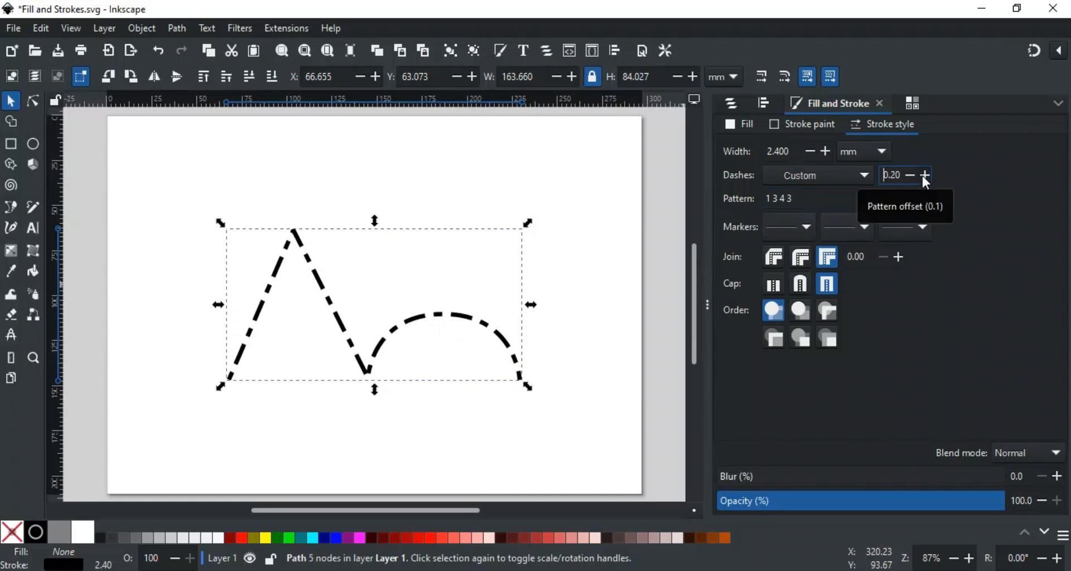
{"action": "left_click_drag", "start_coordinate": [924, 176], "coordinate": [924, 176]}
{"action": "left_click", "coordinate": [914, 177]}
{"action": "left_click", "coordinate": [913, 176]}
{"action": "left_click", "coordinate": [914, 176]}
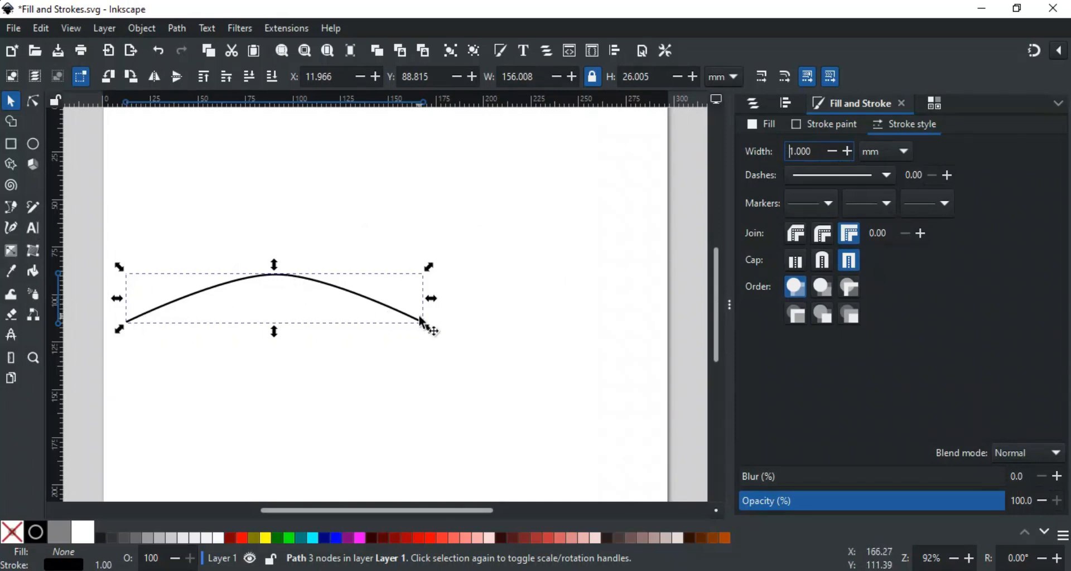
- Add Wide arrow markers to the start, end and middle node of the curved path
{"action": "left_click", "coordinate": [823, 211]}
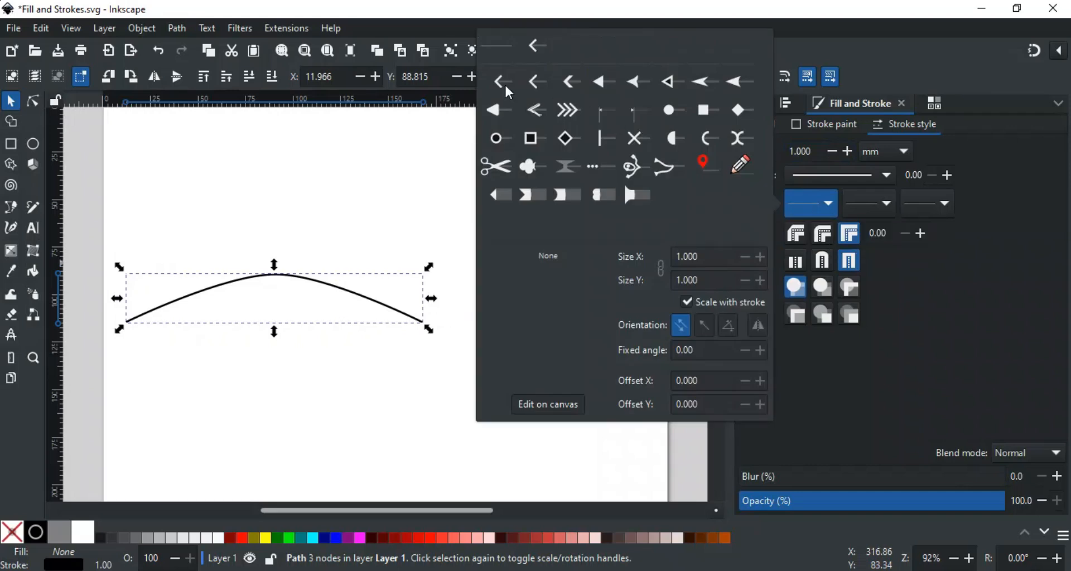
{"action": "left_click", "coordinate": [503, 82]}
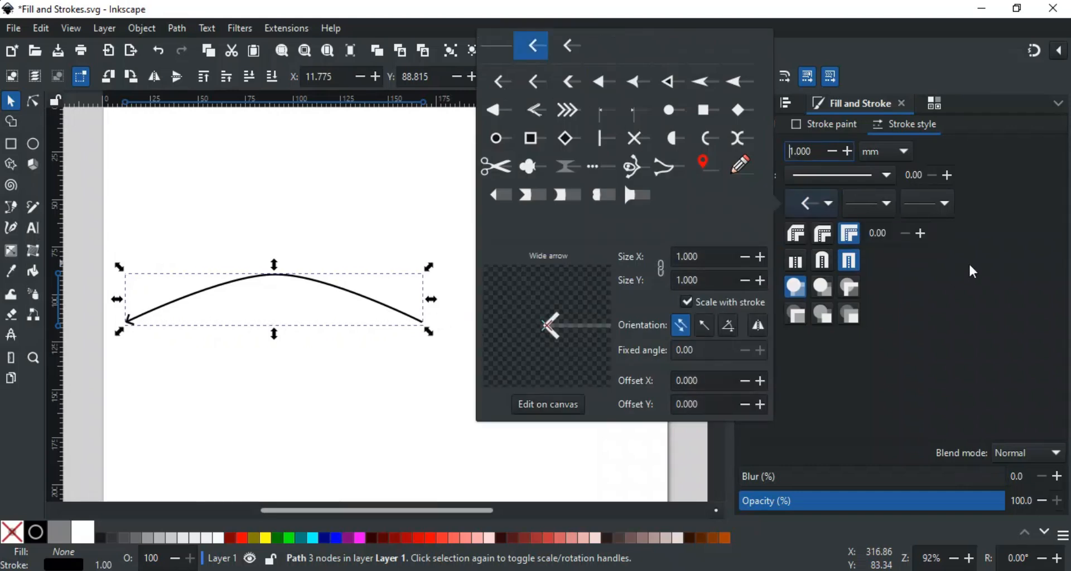
{"action": "left_click", "coordinate": [973, 272]}
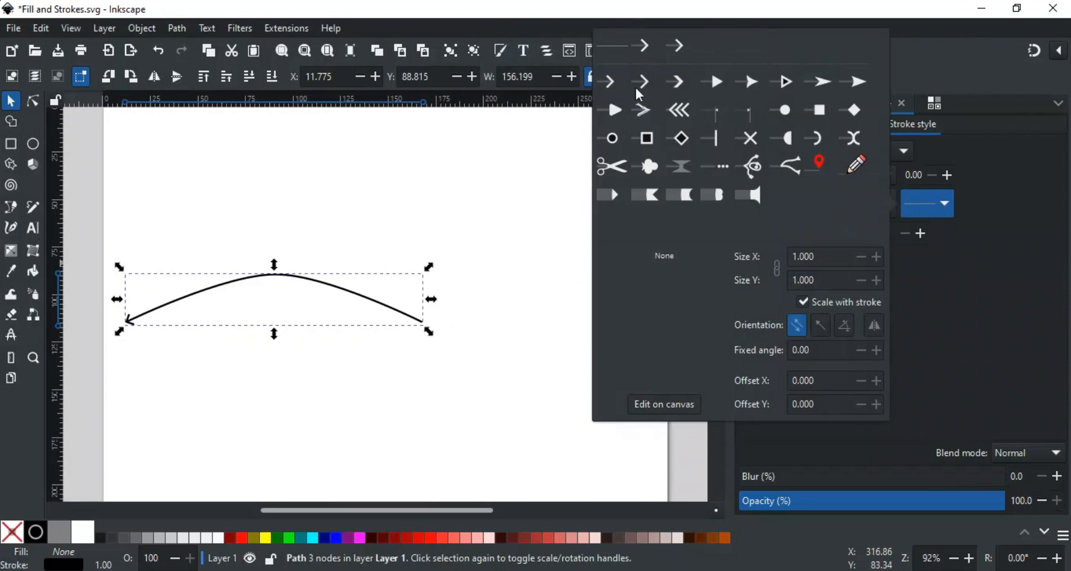
{"action": "left_click", "coordinate": [611, 85]}
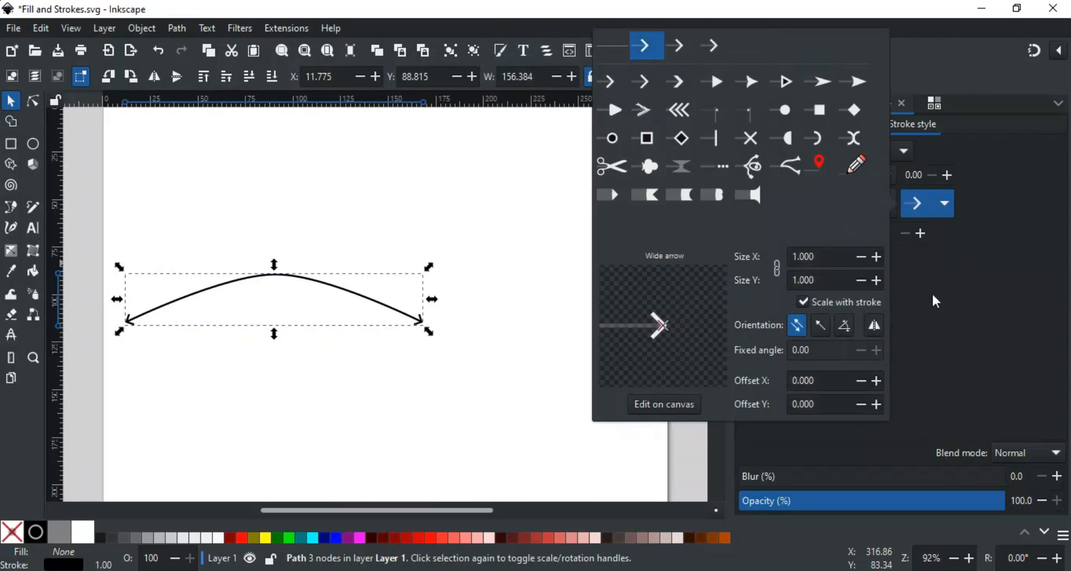
{"action": "left_click", "coordinate": [902, 252]}
{"action": "left_click", "coordinate": [882, 213]}
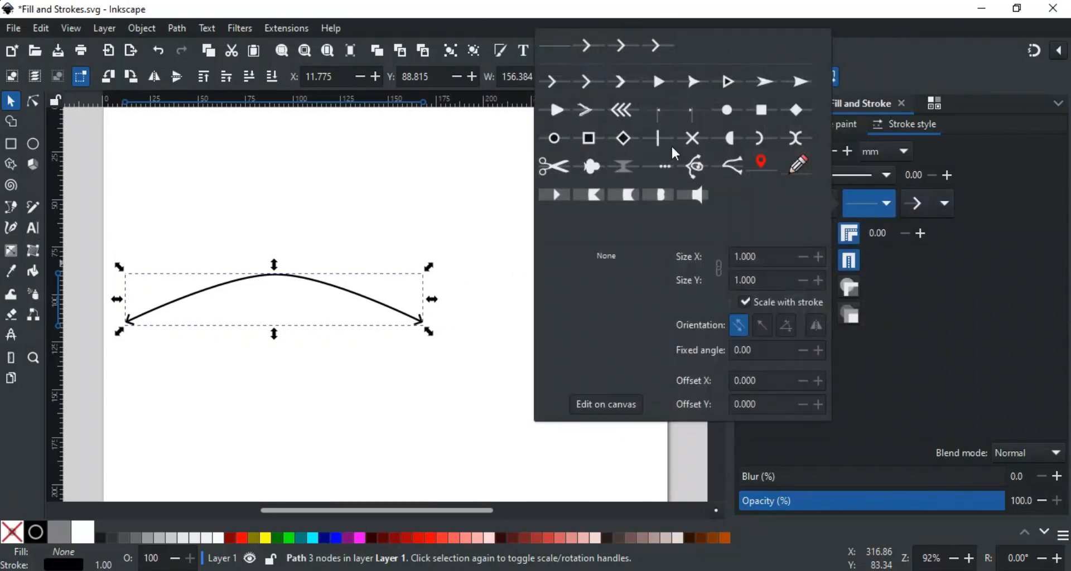
{"action": "left_click", "coordinate": [552, 82]}
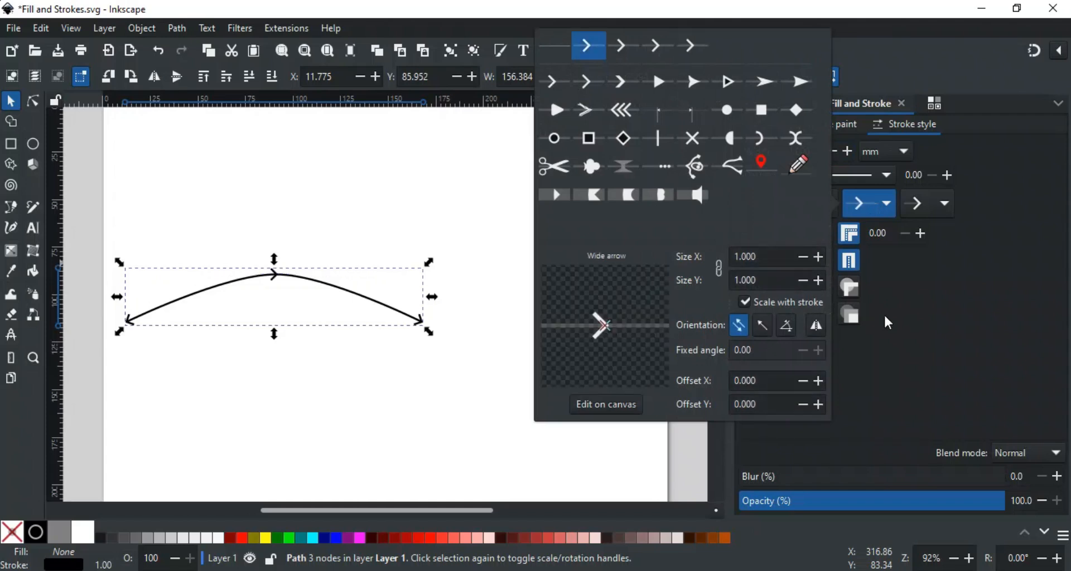
{"action": "left_click", "coordinate": [886, 318]}
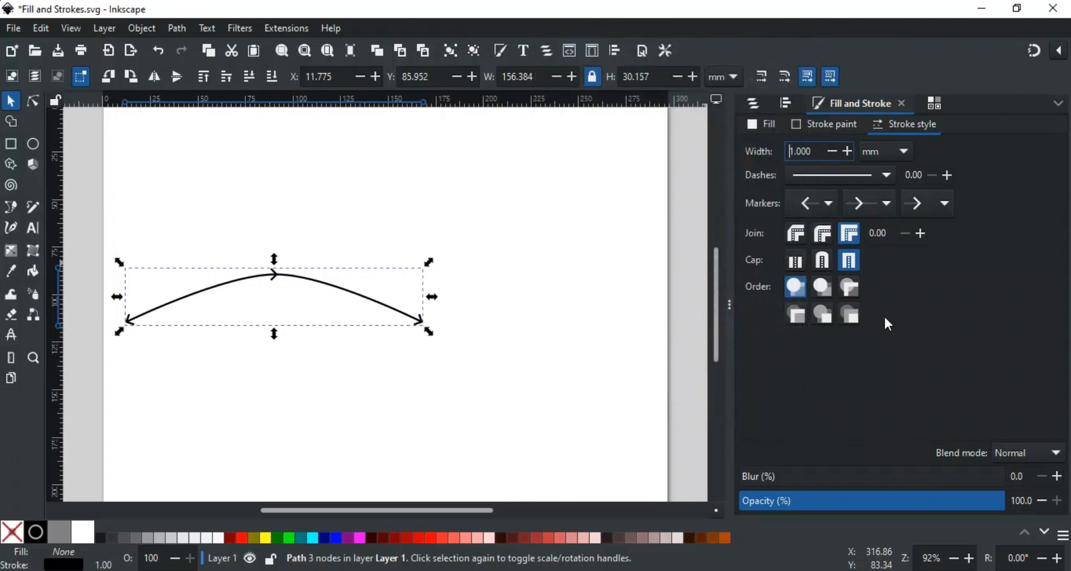
- Enlarge the curve's start marker to size 3 and set its size back to 1
{"action": "left_click", "coordinate": [823, 214]}
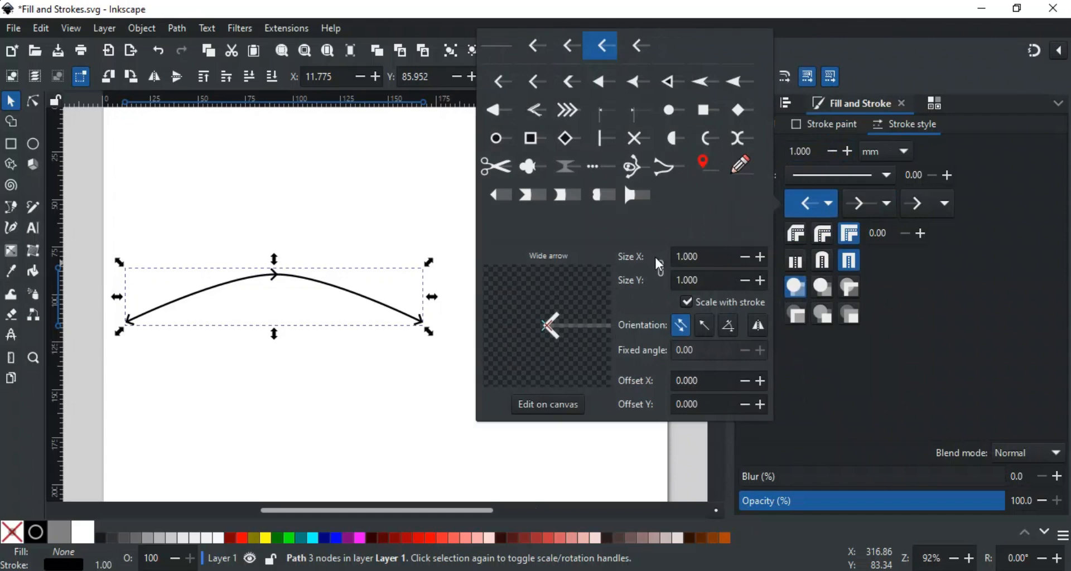
{"action": "left_click", "coordinate": [761, 256]}
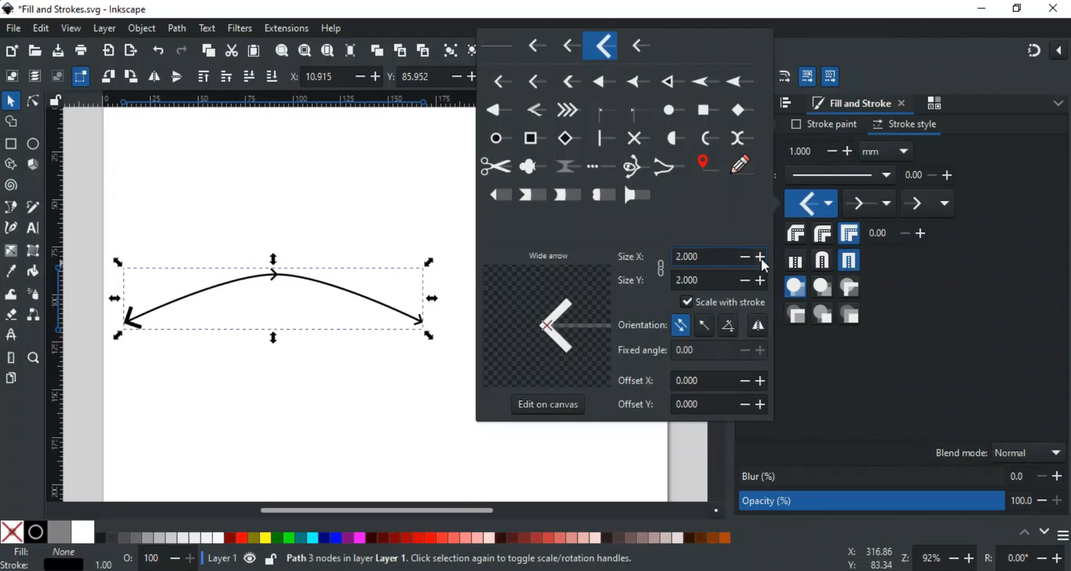
{"action": "left_click", "coordinate": [760, 257]}
{"action": "left_click", "coordinate": [748, 282]}
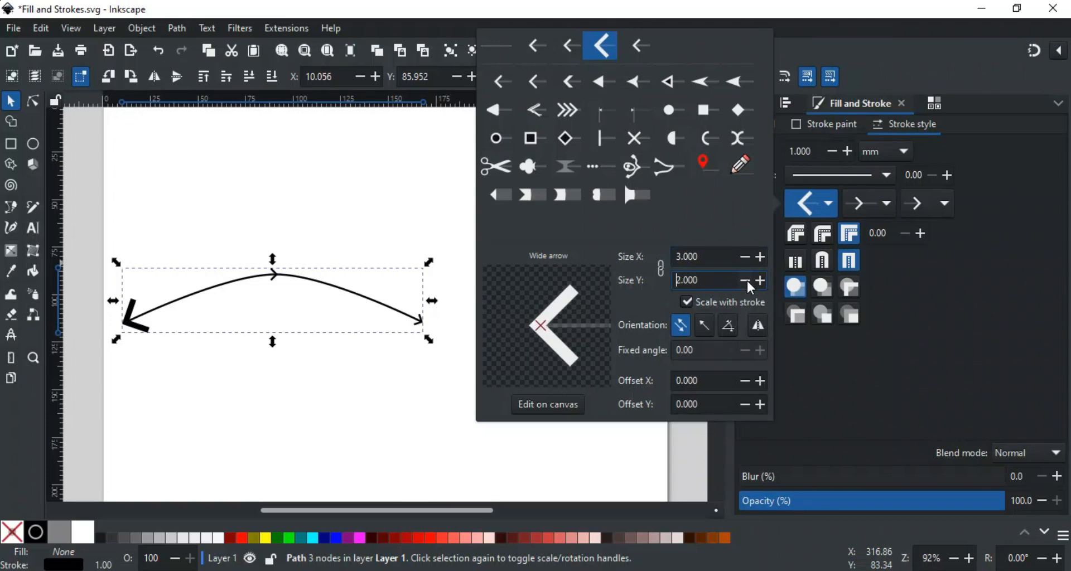
{"action": "left_click", "coordinate": [748, 281]}
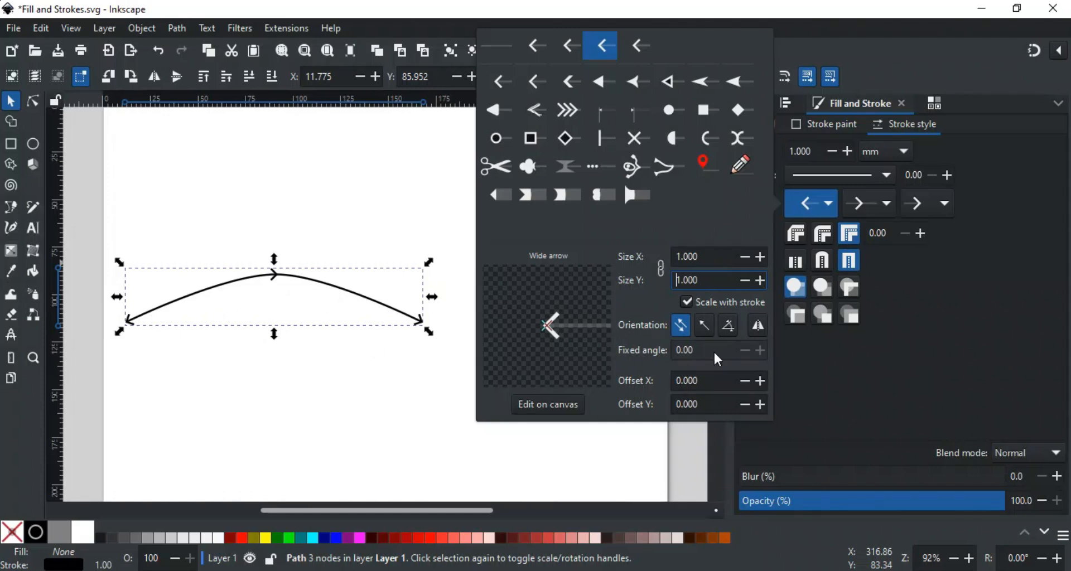
- Try orienting the start marker along the path, and set it to a fixed angle of -6
{"action": "left_click", "coordinate": [705, 326]}
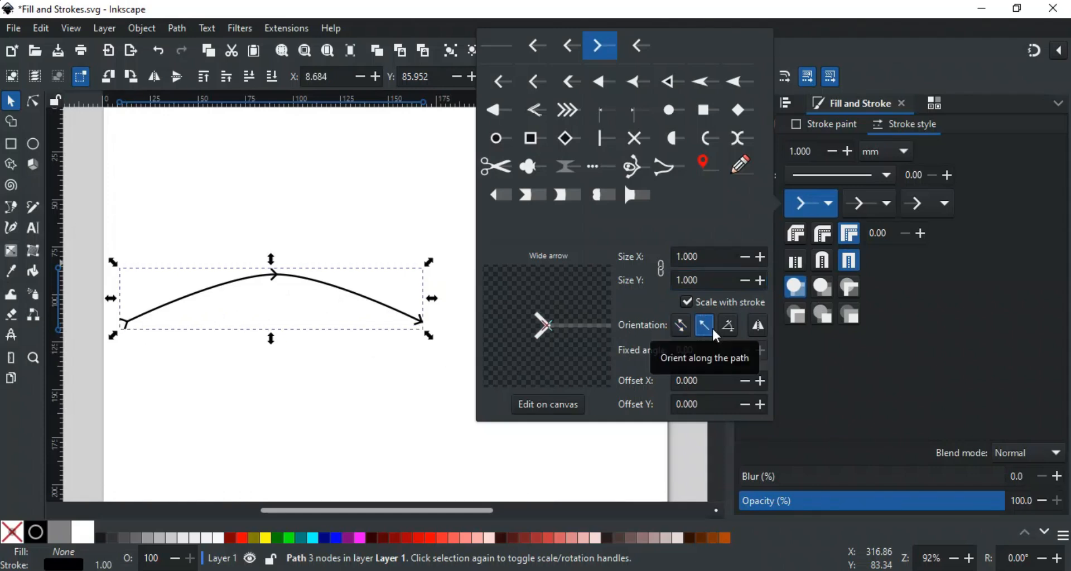
{"action": "left_click", "coordinate": [729, 328]}
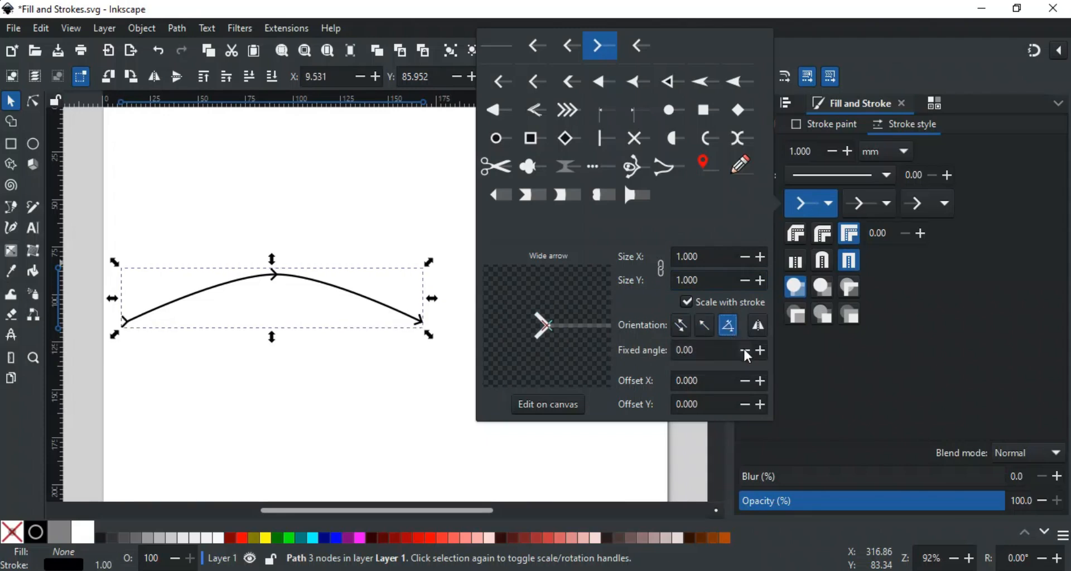
{"action": "left_click", "coordinate": [744, 351]}
{"action": "left_click", "coordinate": [744, 350]}
{"action": "left_click", "coordinate": [745, 350]}
{"action": "left_click", "coordinate": [745, 351]}
{"action": "left_click", "coordinate": [745, 350]}
{"action": "left_click", "coordinate": [745, 350]}
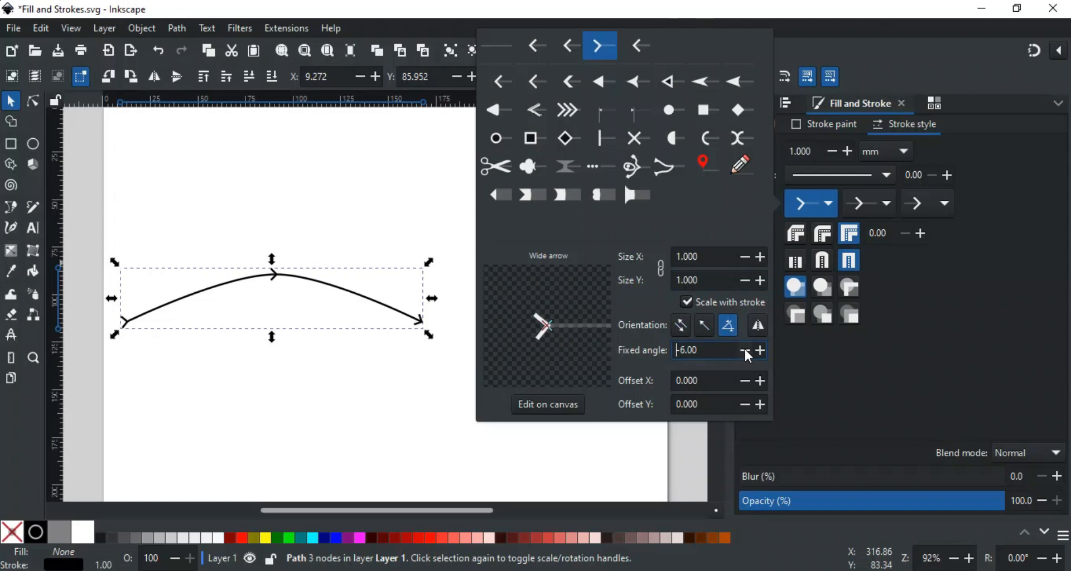
- Flip the start marker and flip it back, and try shifting its X and Y offsets before returning both to 0
{"action": "left_click", "coordinate": [751, 320]}
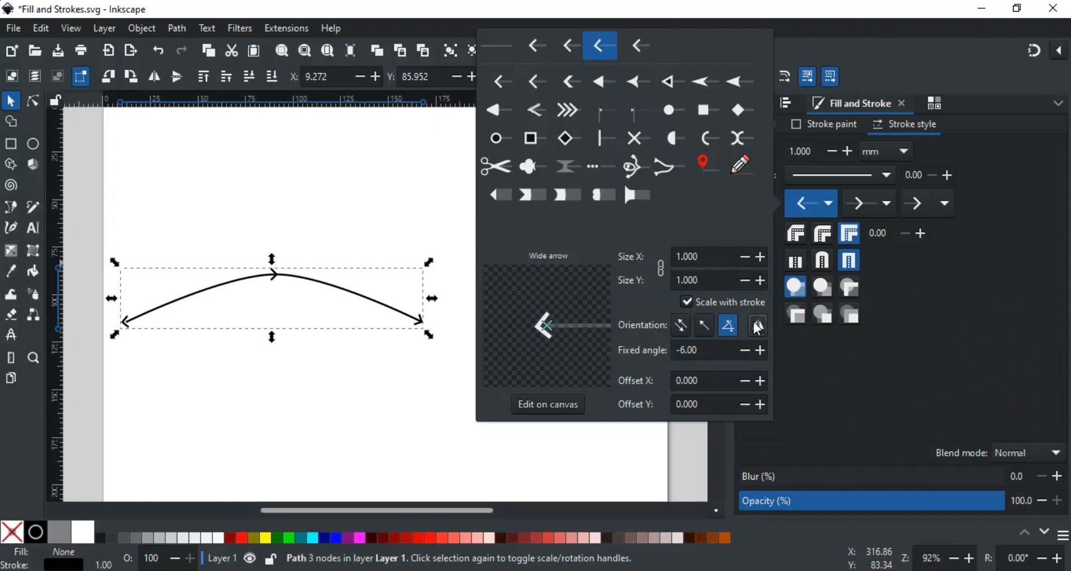
{"action": "left_click", "coordinate": [752, 320]}
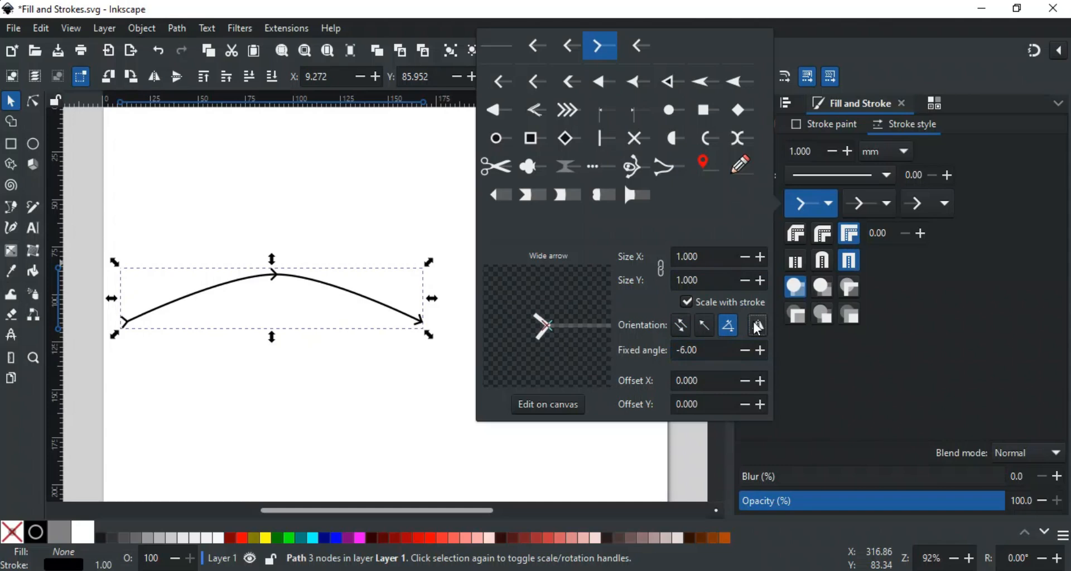
{"action": "left_click", "coordinate": [746, 381]}
{"action": "left_click", "coordinate": [746, 381]}
{"action": "left_click", "coordinate": [757, 381]}
{"action": "left_click", "coordinate": [758, 381]}
{"action": "left_click", "coordinate": [745, 405]}
{"action": "left_click", "coordinate": [745, 405]}
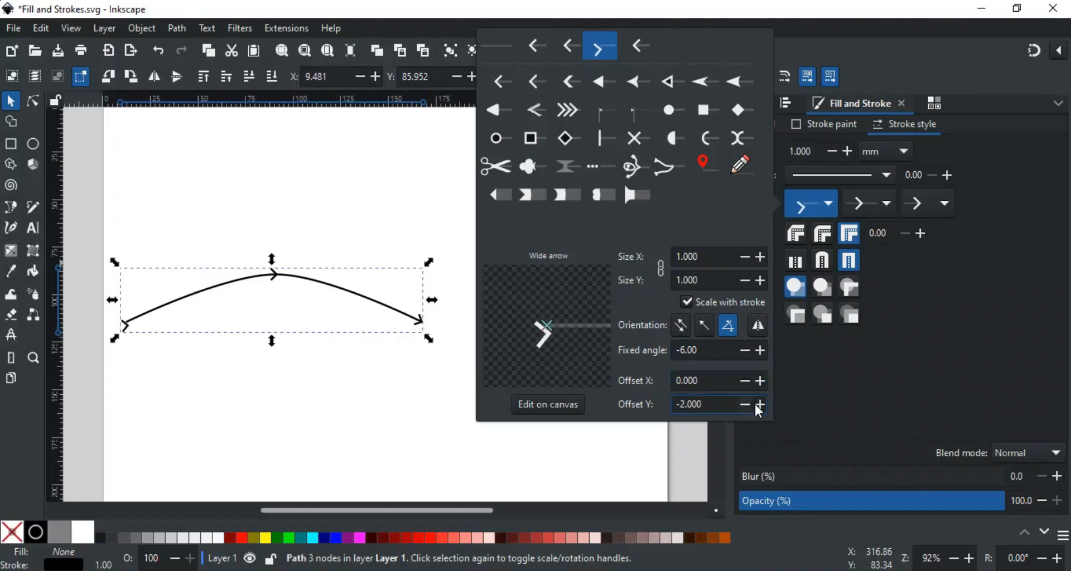
{"action": "left_click", "coordinate": [761, 405]}
{"action": "left_click", "coordinate": [760, 405]}
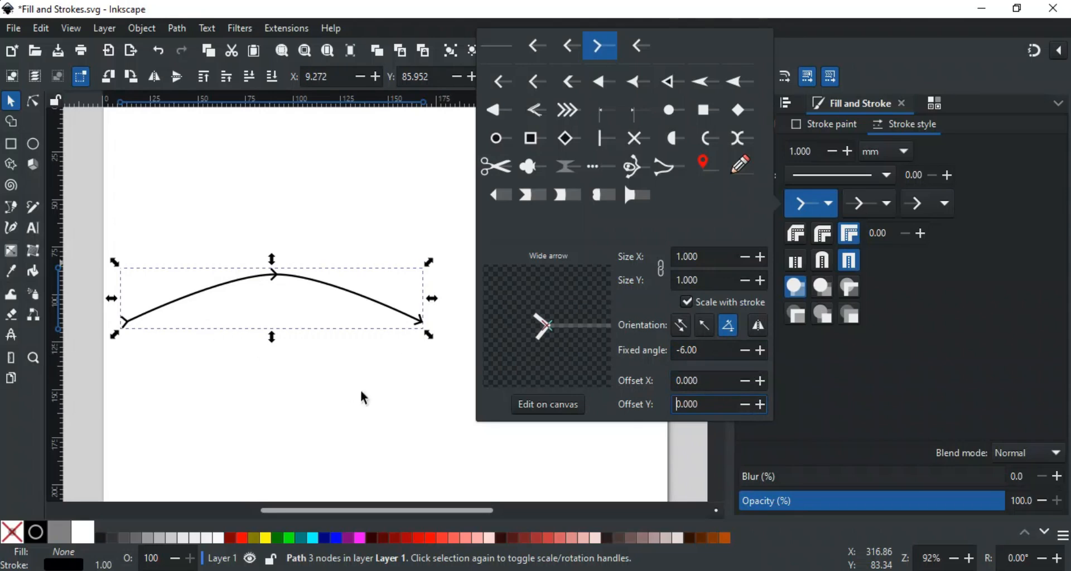
- Edit the curve's start marker on canvas: scale it down, rotate it and shift its reference position
{"action": "left_click", "coordinate": [546, 410]}
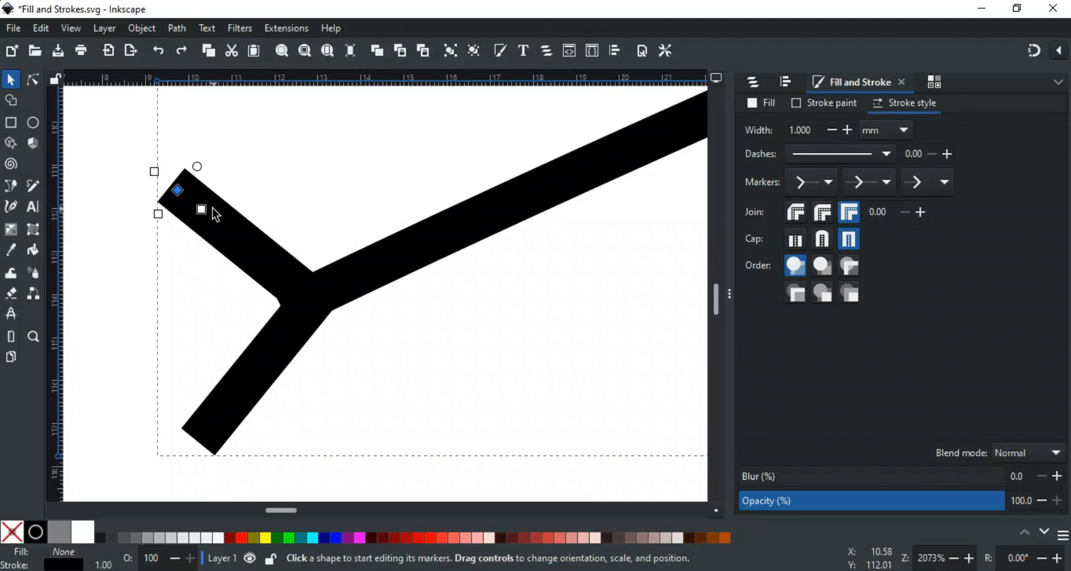
{"action": "left_click_drag", "start_coordinate": [153, 172], "coordinate": [204, 197]}
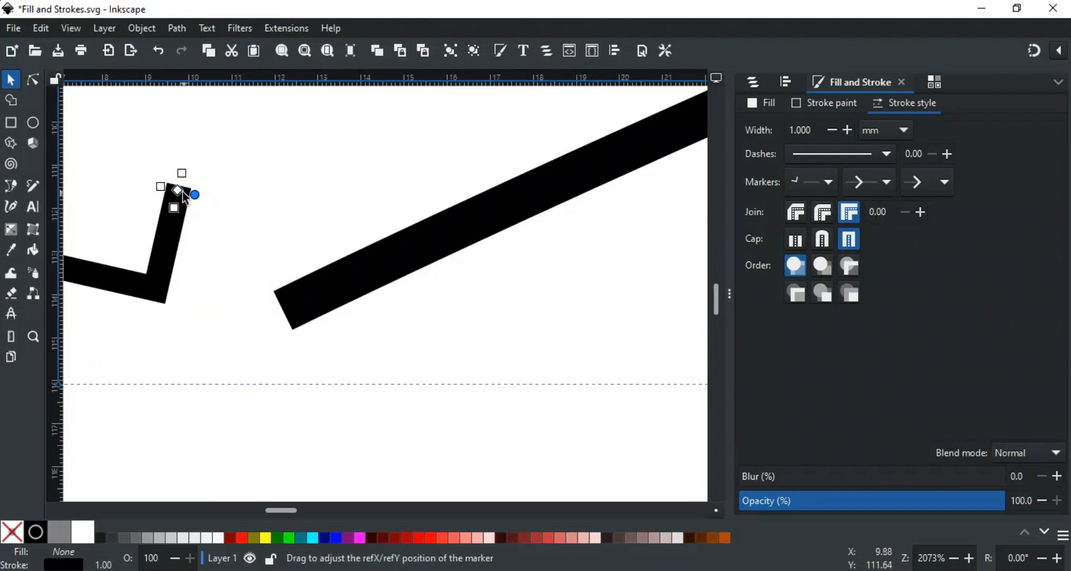
{"action": "mouse_move", "coordinate": [178, 192]}
{"action": "left_mouse_down"}
{"action": "mouse_move", "coordinate": [190, 234]}
{"action": "mouse_move", "coordinate": [225, 260]}
{"action": "left_mouse_up"}
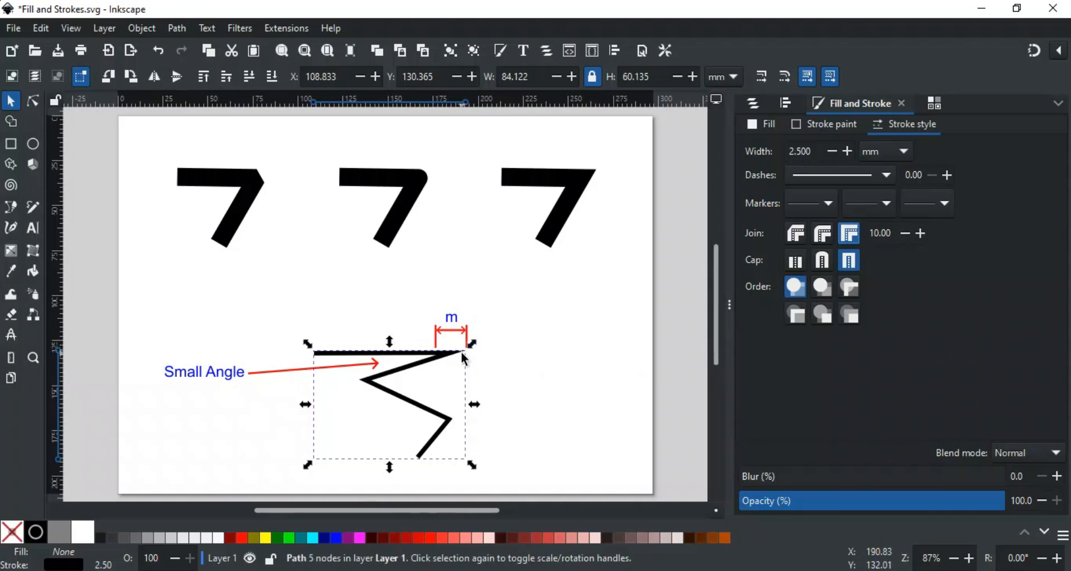
- Set the miter limit of the zigzag path with the small angle to 3
{"action": "left_click_drag", "start_coordinate": [892, 233], "coordinate": [865, 232]}
{"action": "type", "text": "3"}
{"action": "key", "text": "Return"}
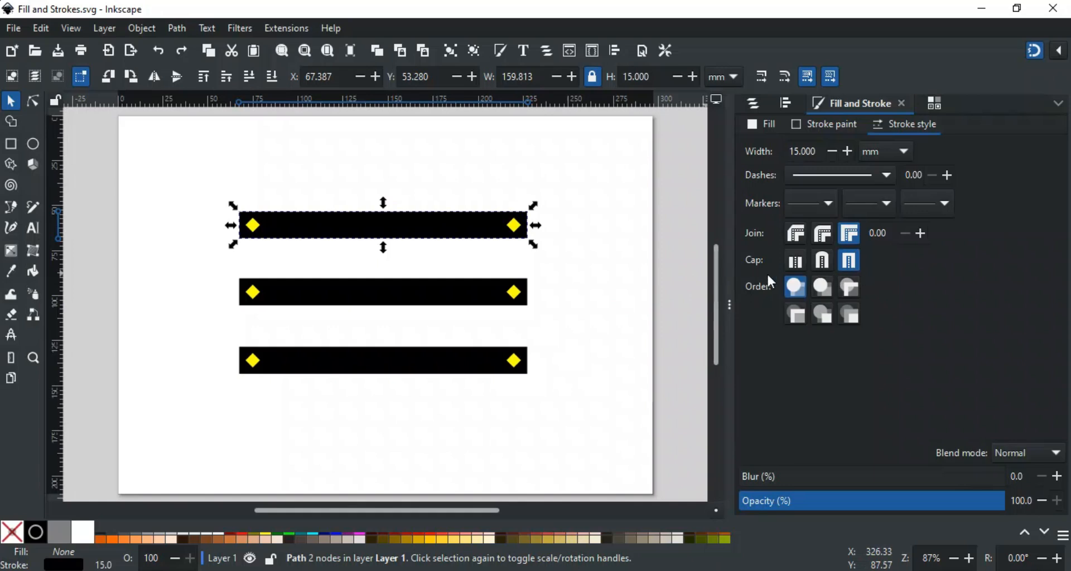
- Set the cap of the uppermost thick black line to Butt cap
{"action": "left_click", "coordinate": [796, 266]}
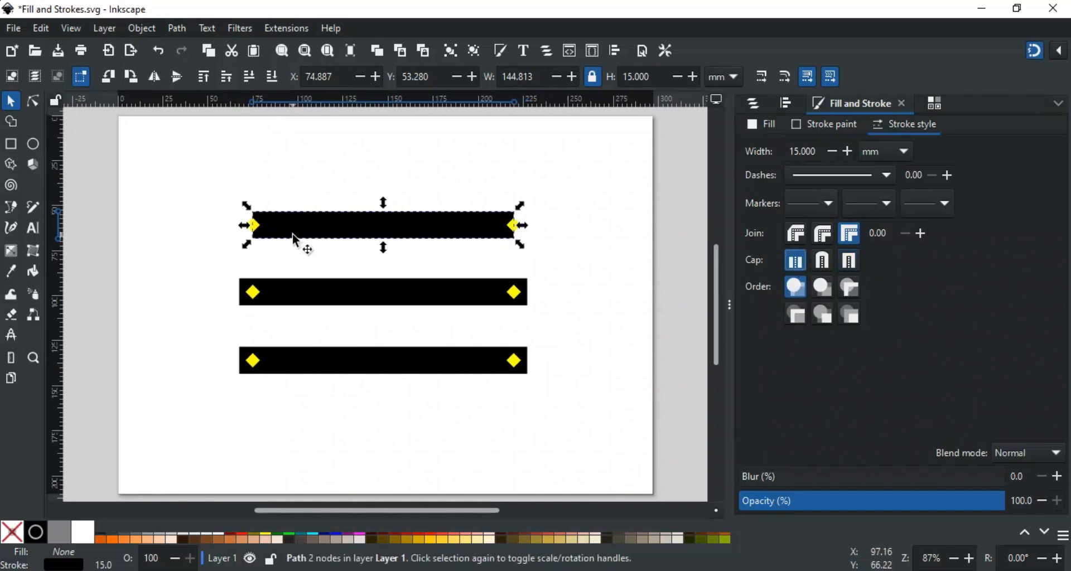
- Set the cap of the middle thick black line to Round cap and select the lowest line
{"action": "left_click", "coordinate": [367, 286]}
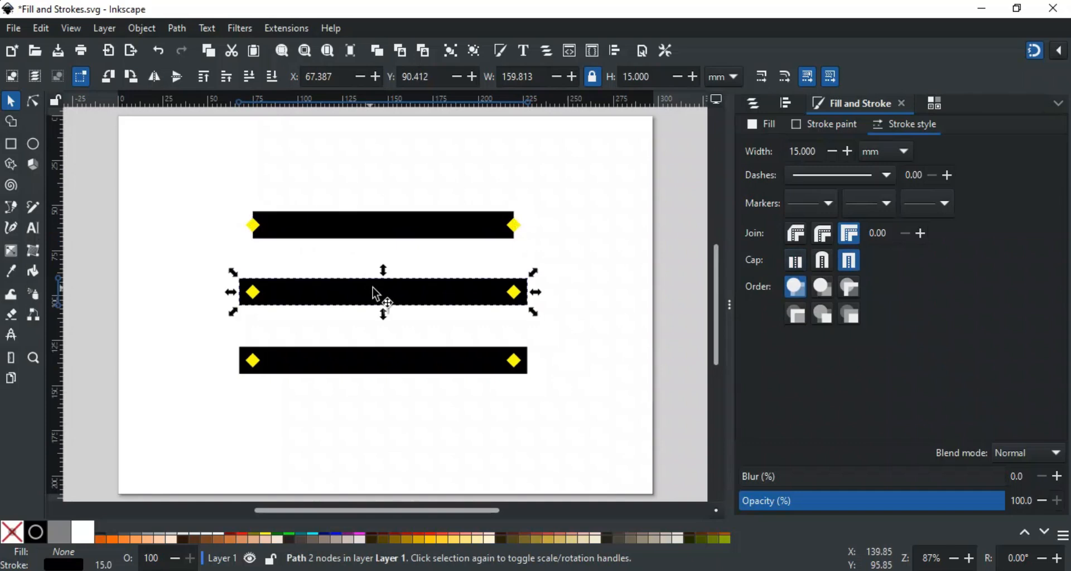
{"action": "left_click", "coordinate": [823, 260]}
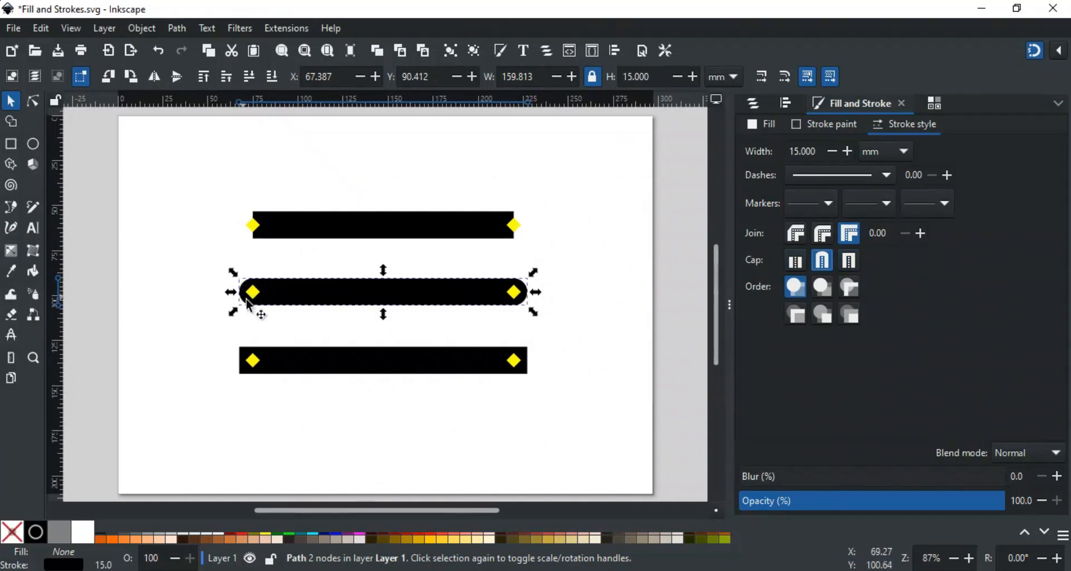
{"action": "left_click", "coordinate": [470, 366]}
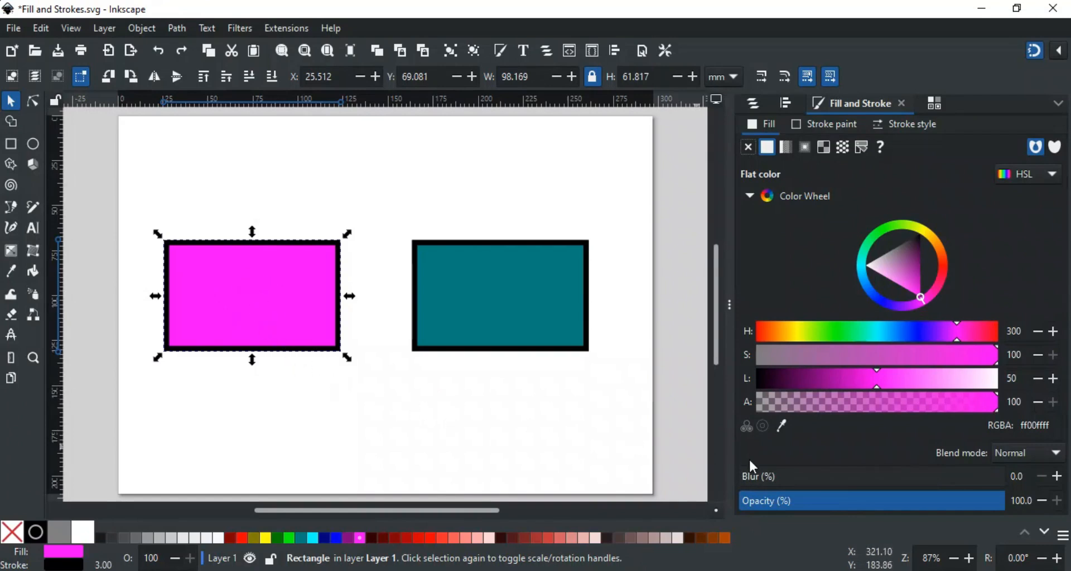
- Set the magenta rectangle's blur to 22% and try several opacity levels on the teal rectangle, including 31.4%
{"action": "left_click", "coordinate": [798, 488]}
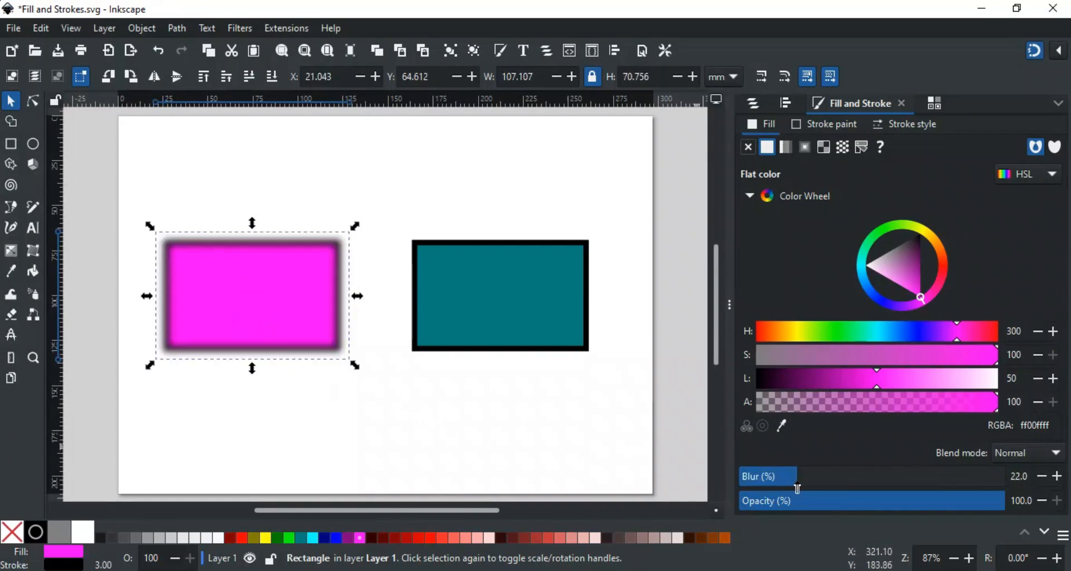
{"action": "left_click", "coordinate": [426, 334]}
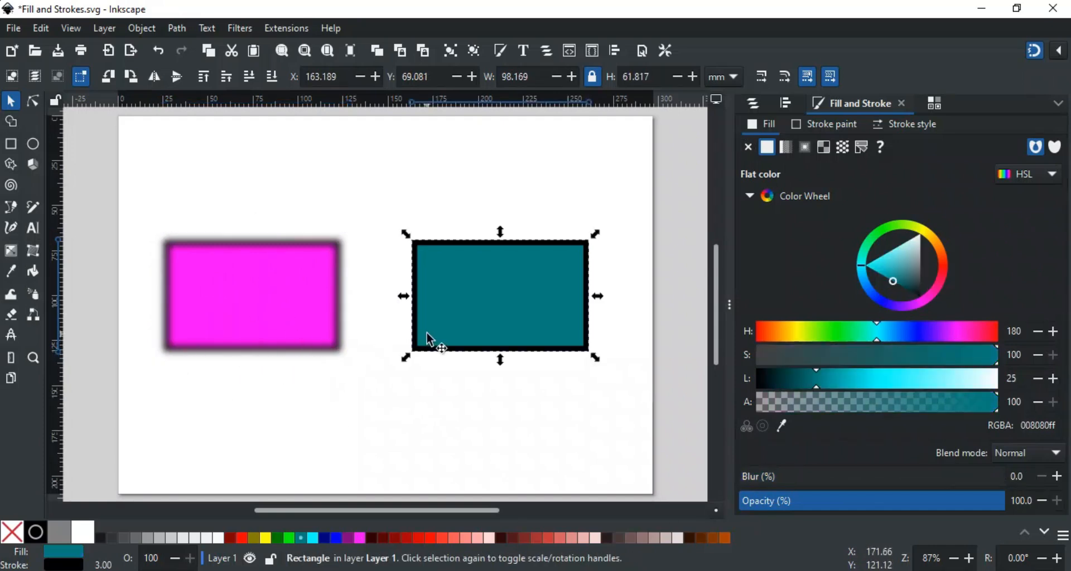
{"action": "left_click", "coordinate": [859, 502]}
{"action": "left_click", "coordinate": [822, 505]}
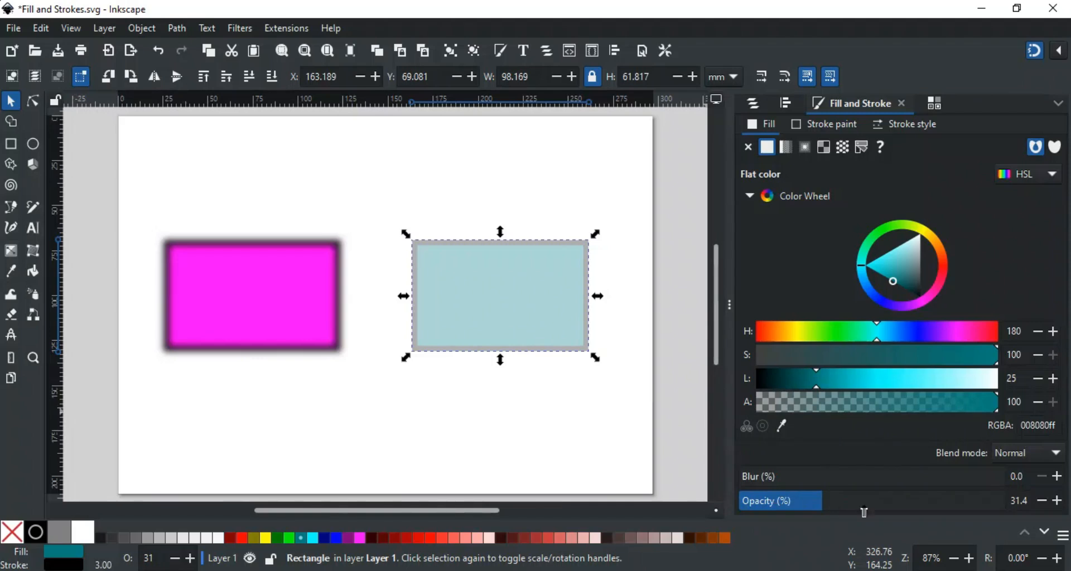
{"action": "left_click", "coordinate": [899, 512]}
{"action": "left_click", "coordinate": [945, 512]}
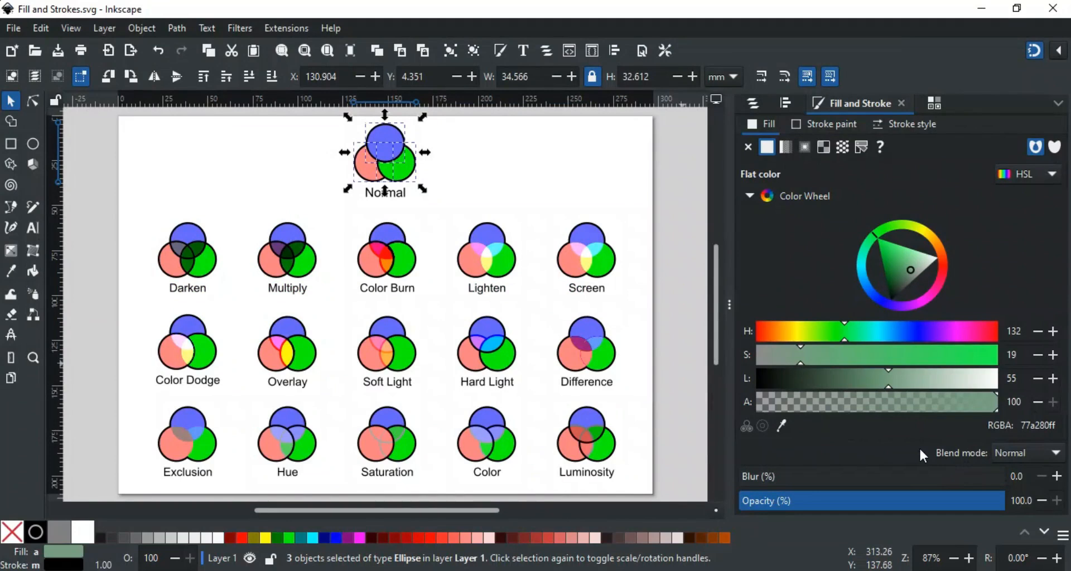
- Review the available blend modes for the three selected circles labelled Normal, leaving the list without choosing another mode
{"action": "left_click", "coordinate": [1008, 448]}
{"action": "scroll", "coordinate": [1010, 450], "scroll_direction": "down", "scroll_amount": 7}
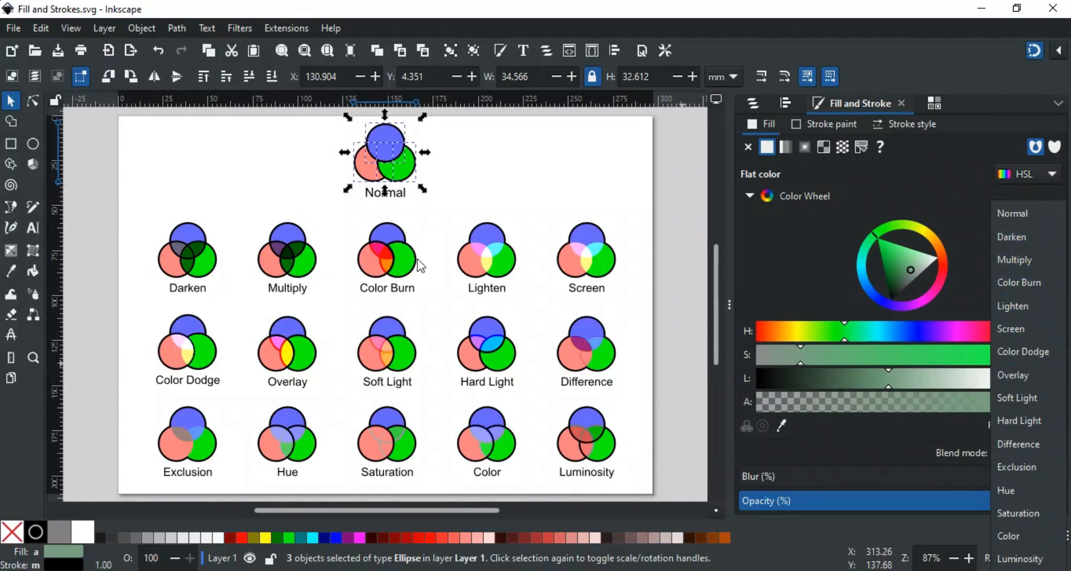
{"action": "left_click", "coordinate": [632, 375]}
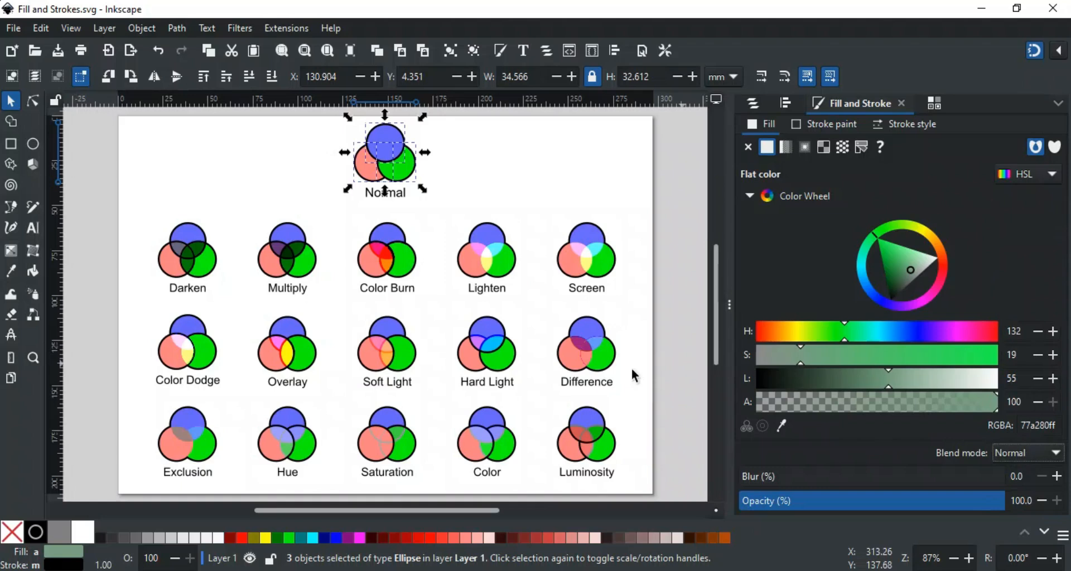